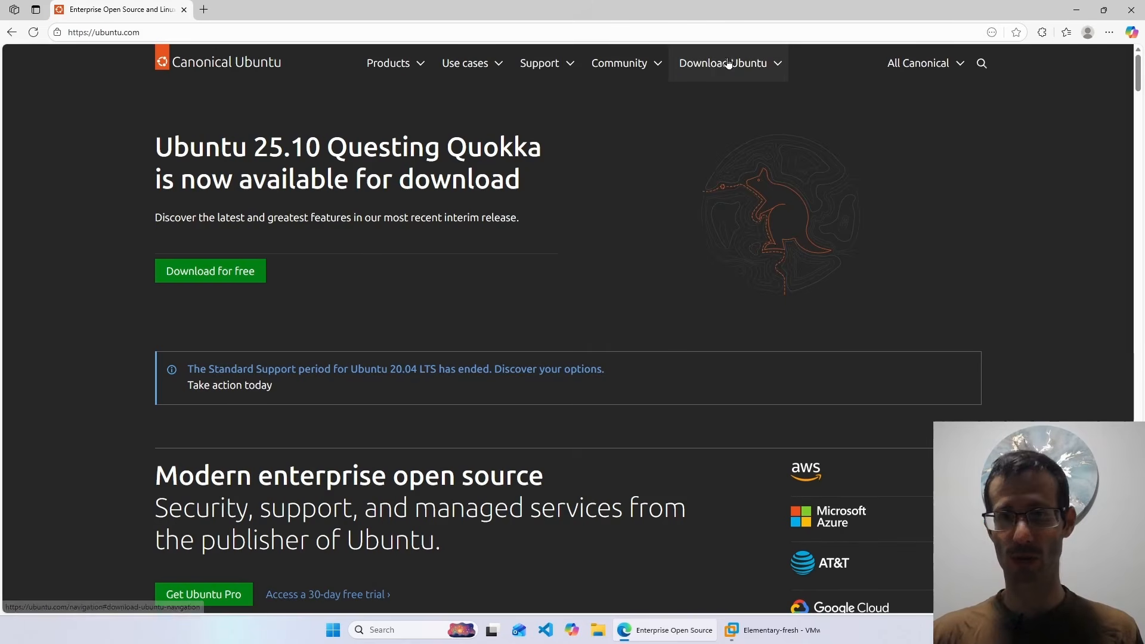
- Open ubuntu.com's Ubuntu Desktop download page and review the 24.04.3 LTS and 25.10 releases
click(724, 66)
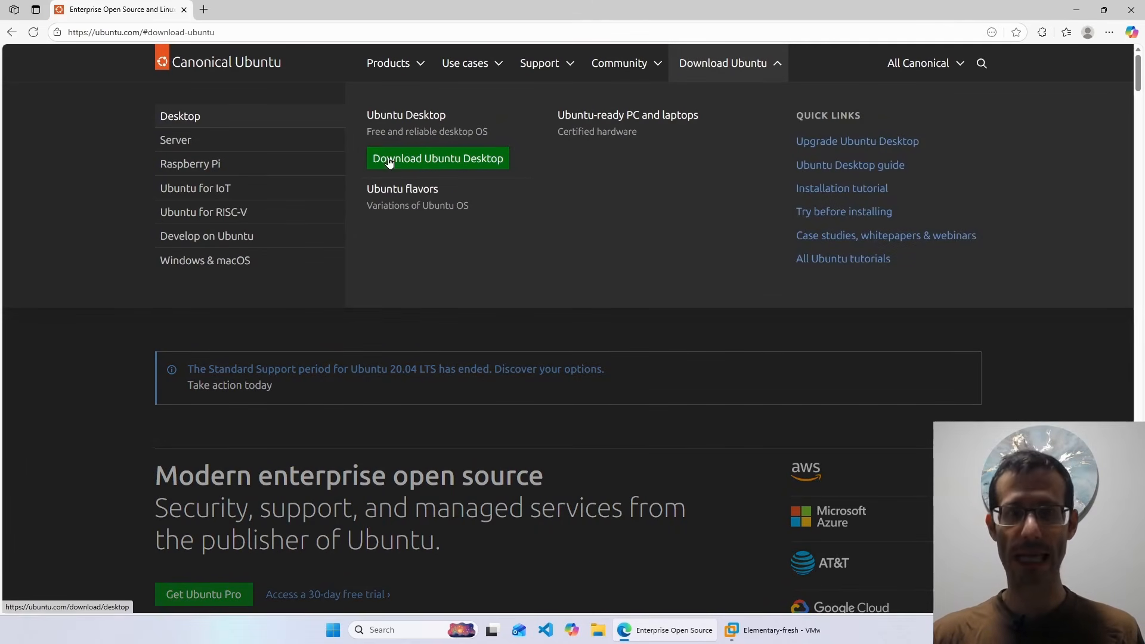
click(446, 160)
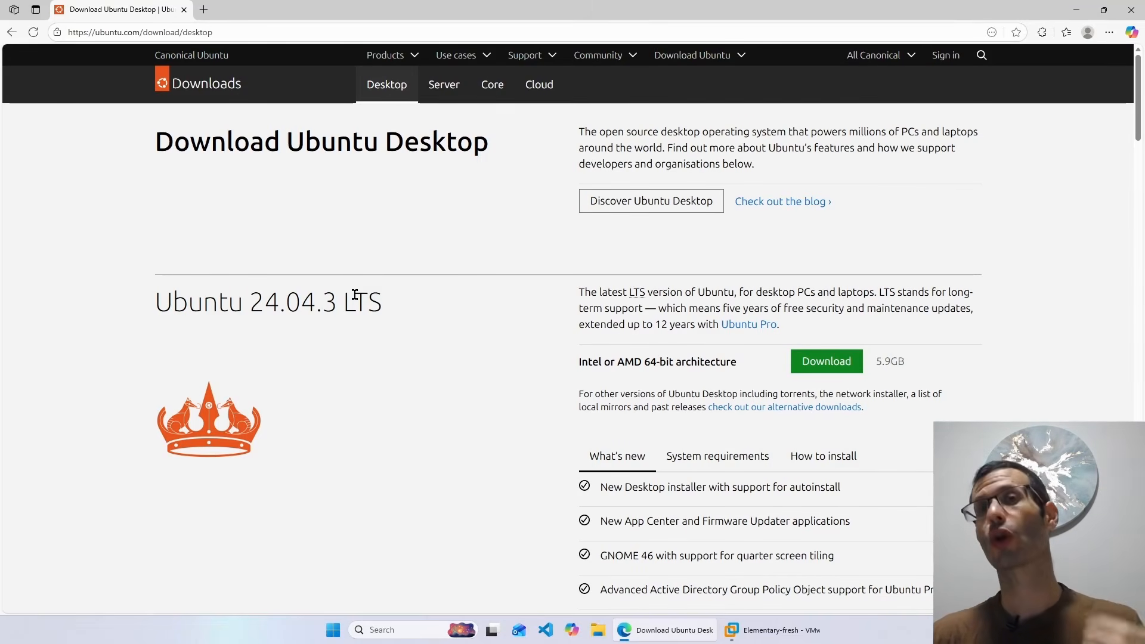
scroll(298, 334, down, 7)
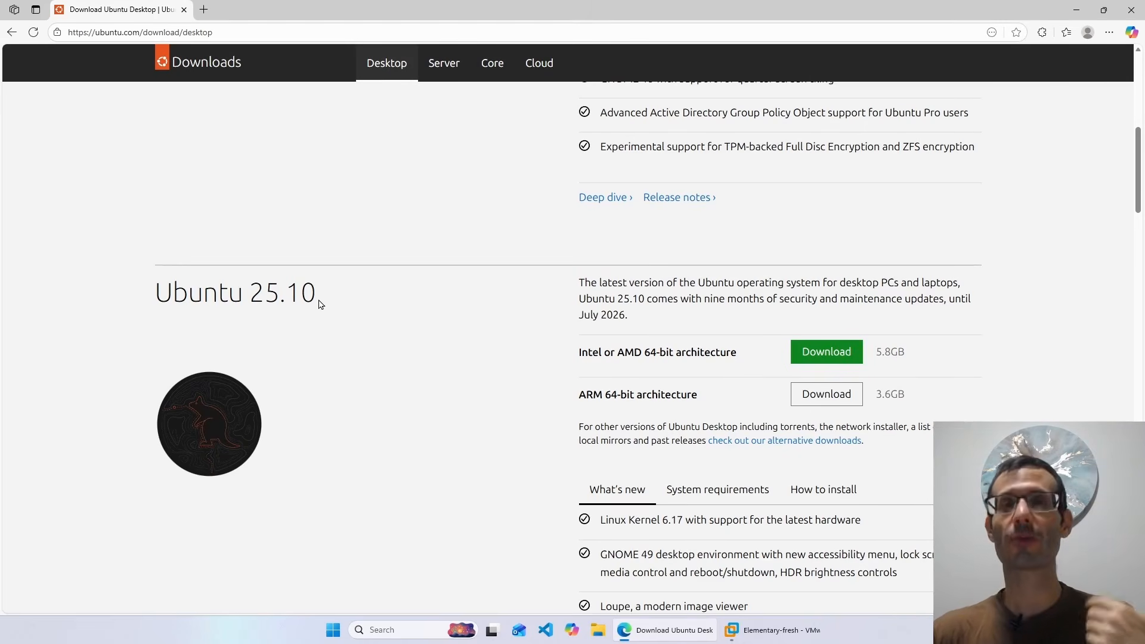
scroll(321, 305, up, 5)
scroll(319, 305, up, 3)
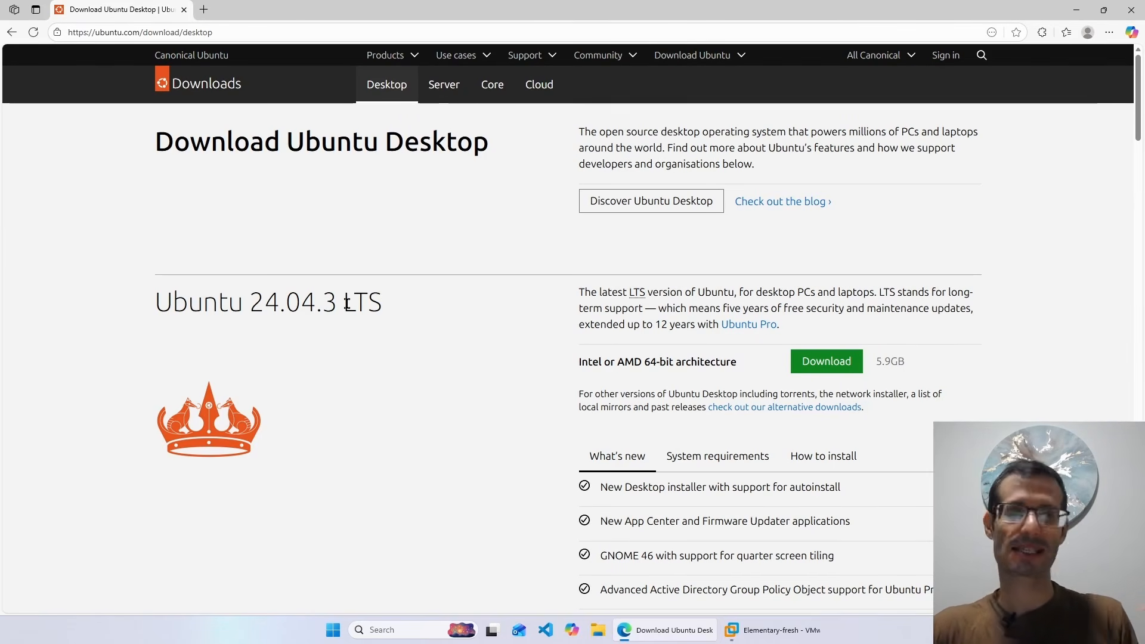
- Start the Ubuntu 24.04.3 LTS Intel/AMD 64-bit ISO download and bring up File Explorer
click(821, 365)
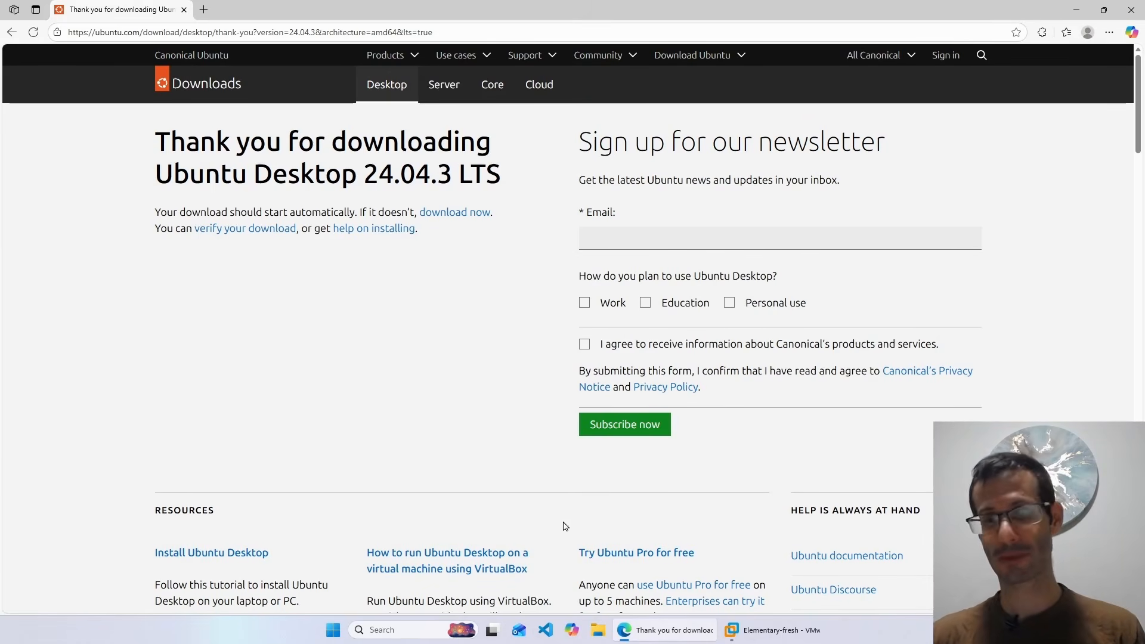
click(597, 629)
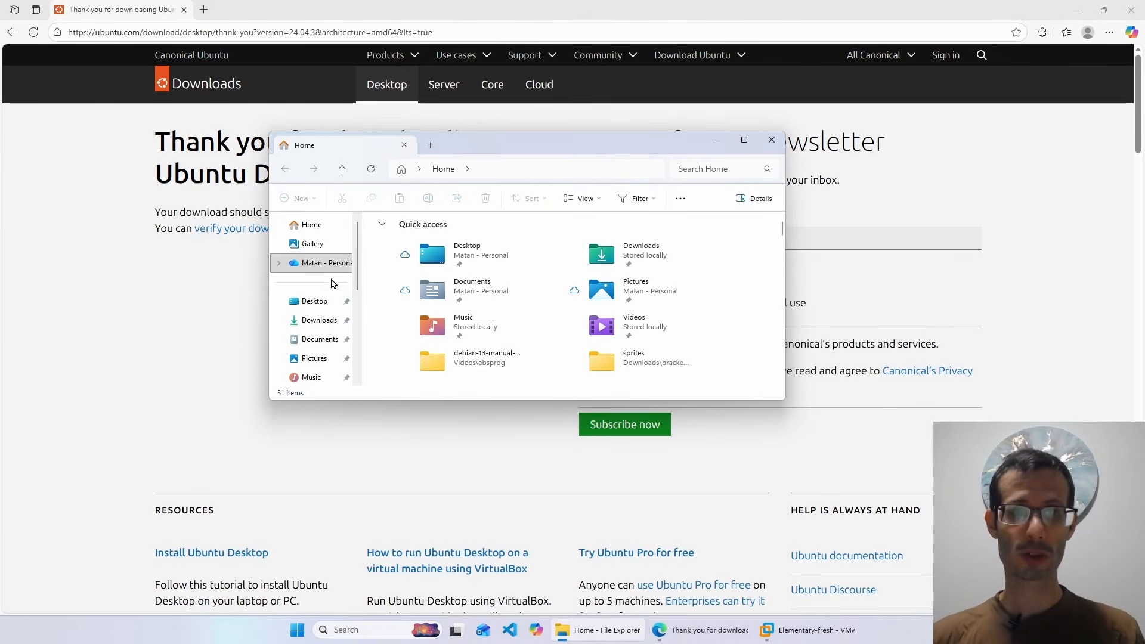
- Locate the 5.90 GB ubuntu-24.04.3-desktop-amd64.iso in the Downloads folder
click(316, 321)
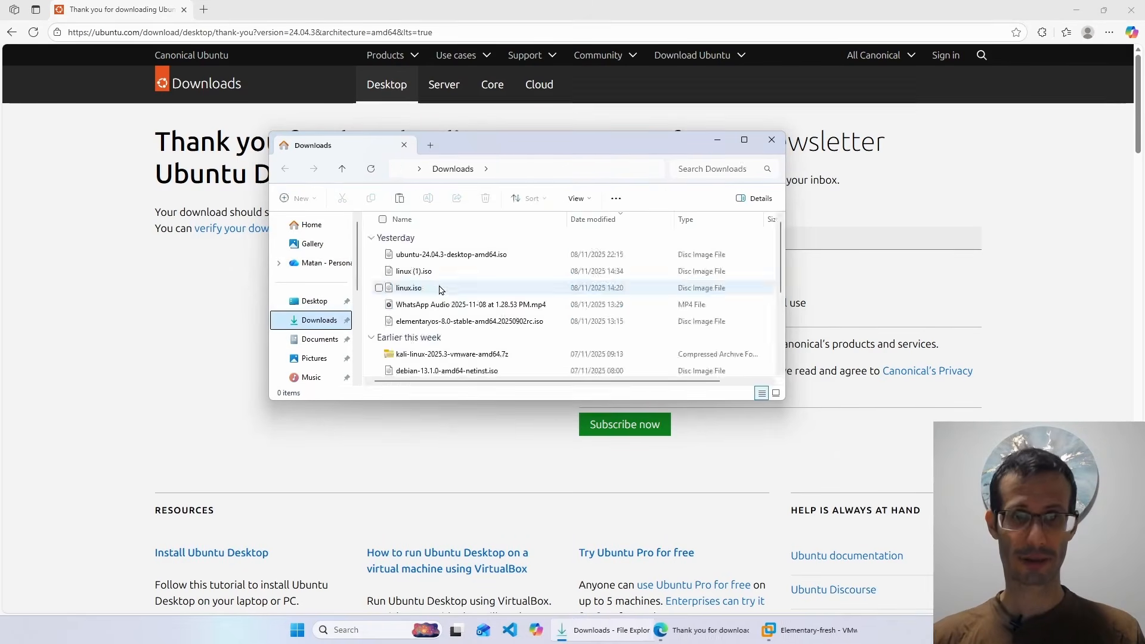
click(435, 256)
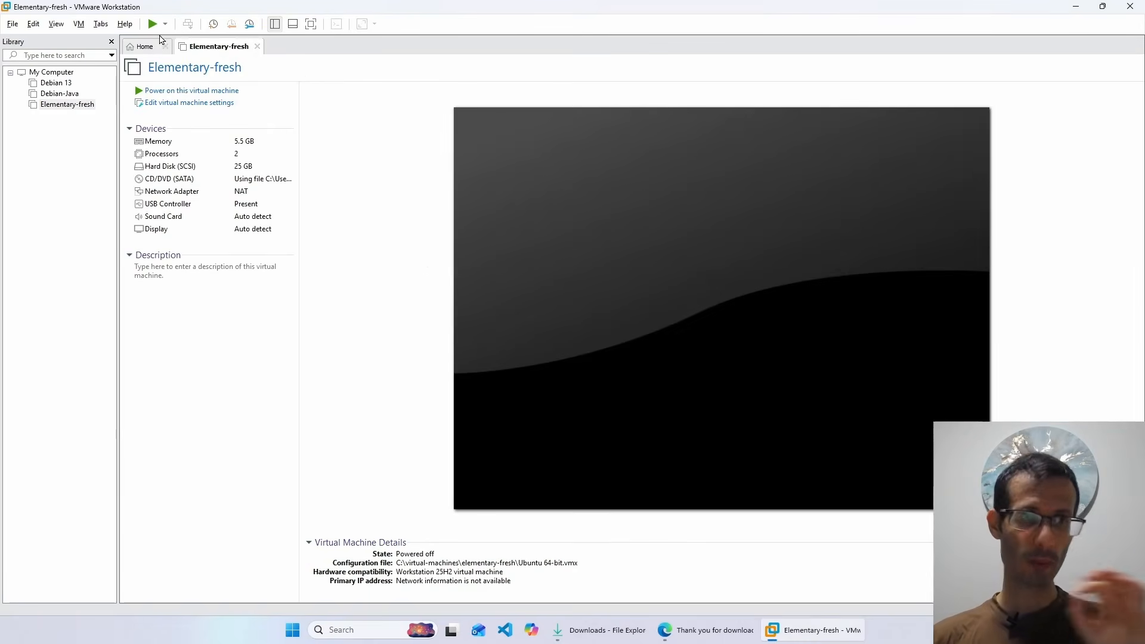
- Start a new virtual machine with the Typical configuration from the Workstation Home tab
click(138, 47)
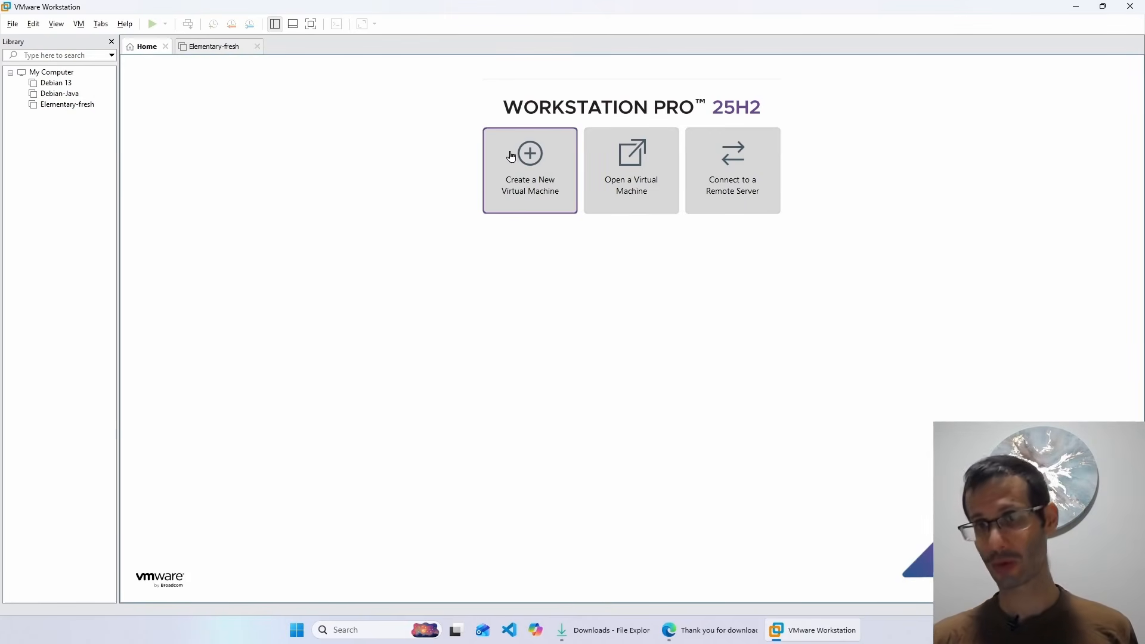
click(530, 165)
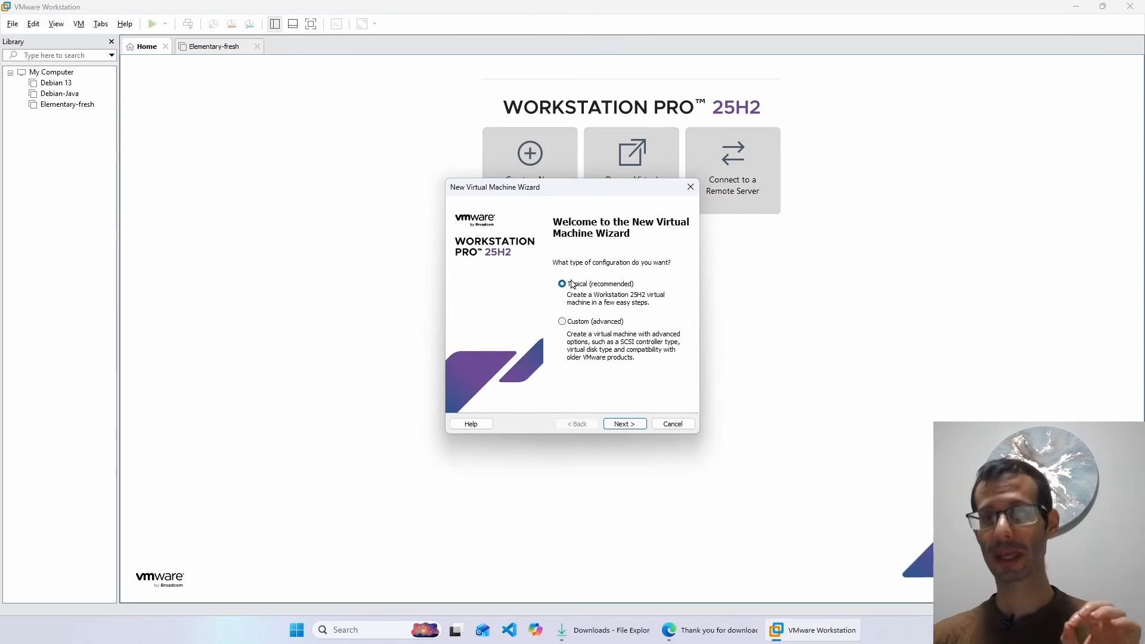
click(631, 423)
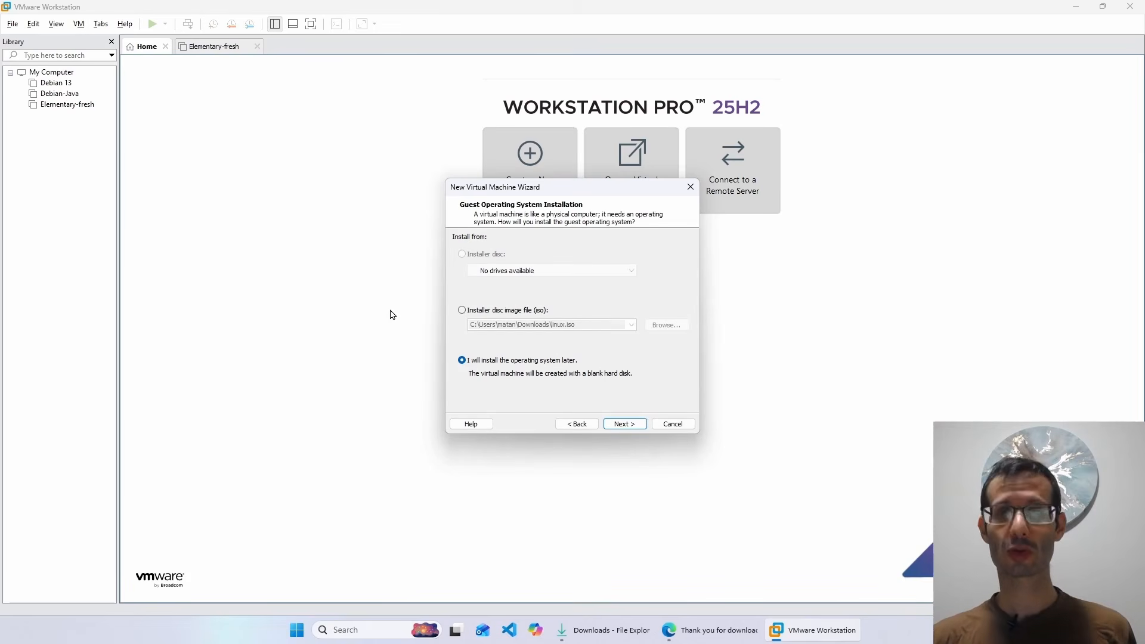
- Choose ubuntu-24.04.3-desktop-amd64.iso from Downloads as the installer disc image
click(484, 314)
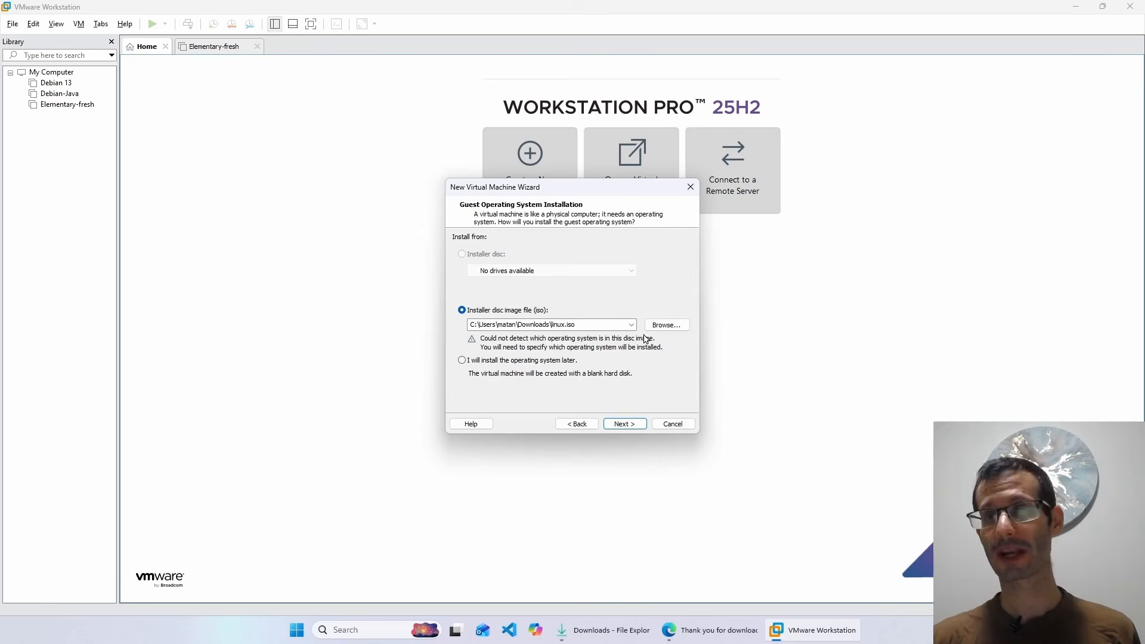
click(672, 330)
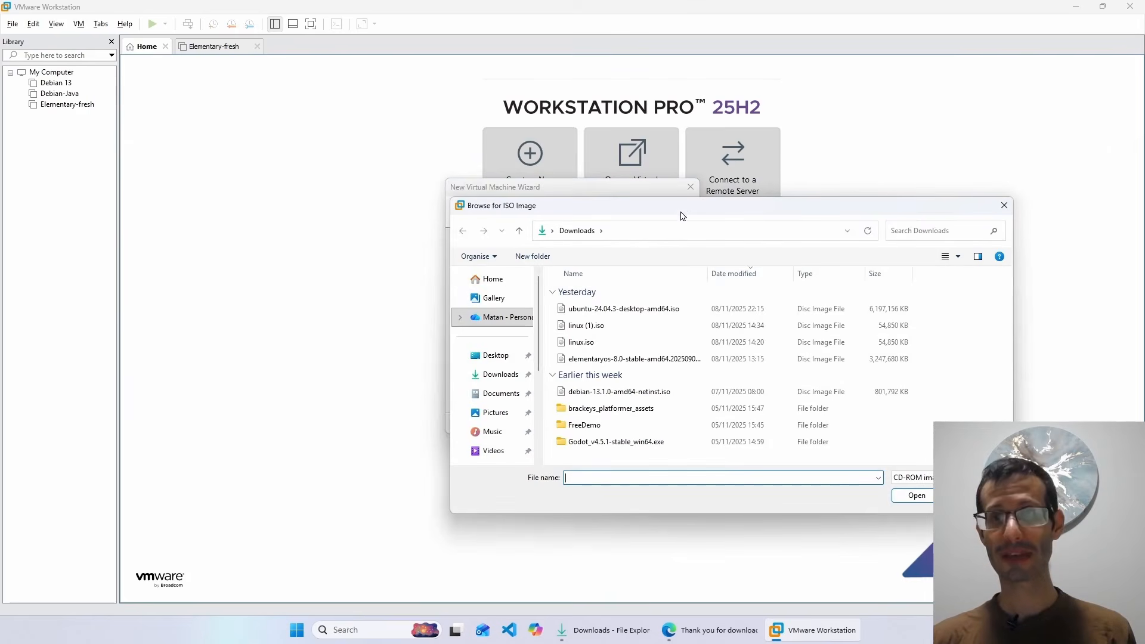
drag(680, 193, 501, 125)
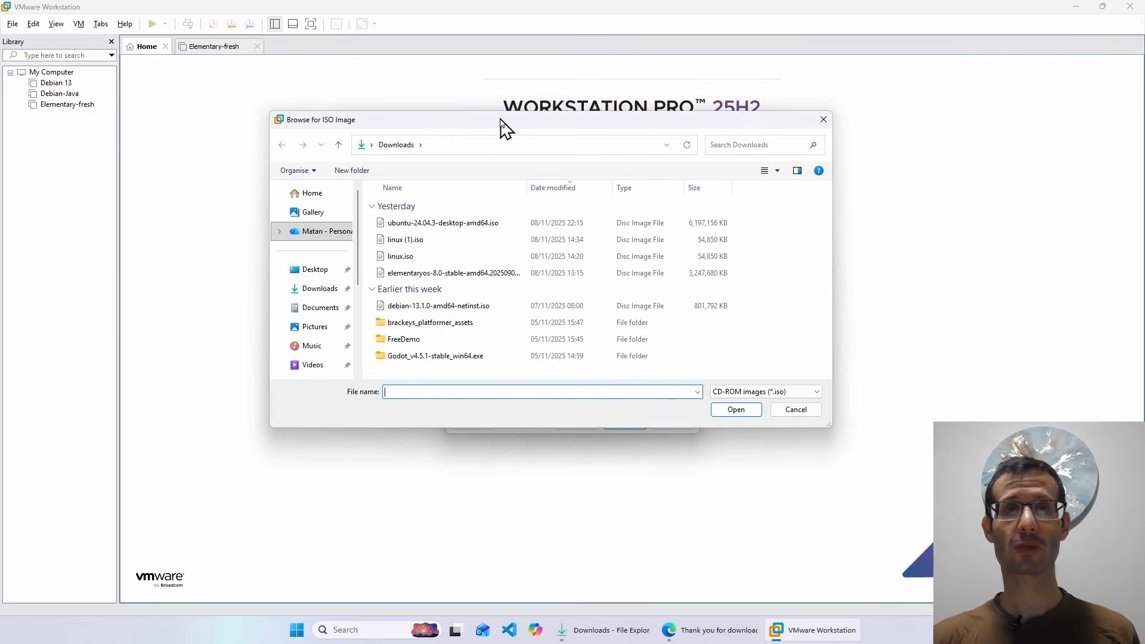
click(309, 292)
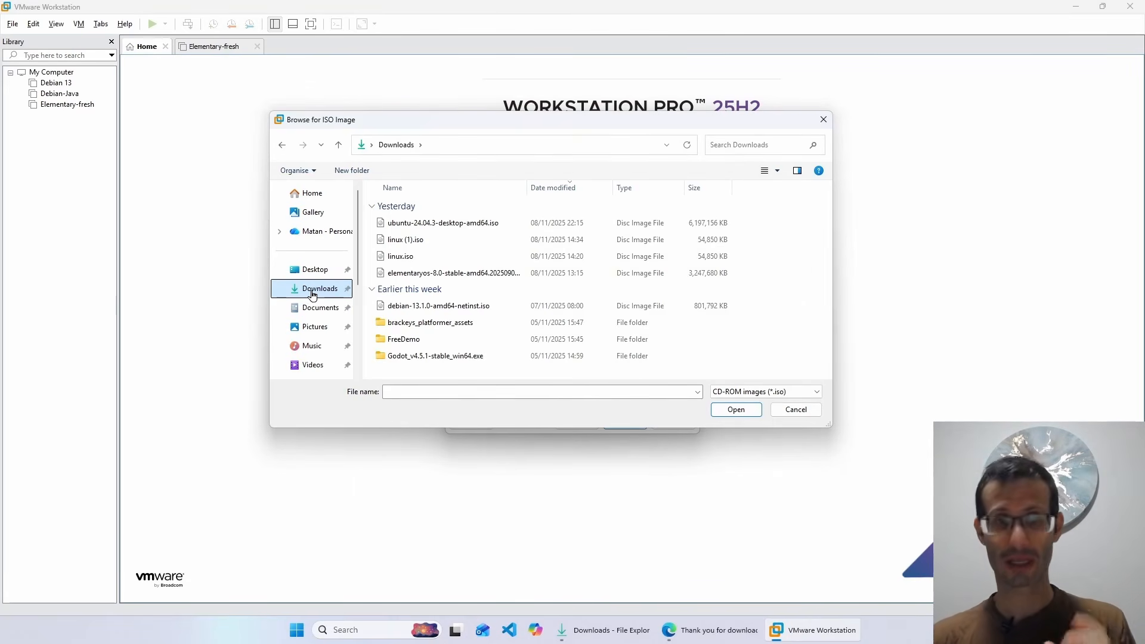
click(443, 224)
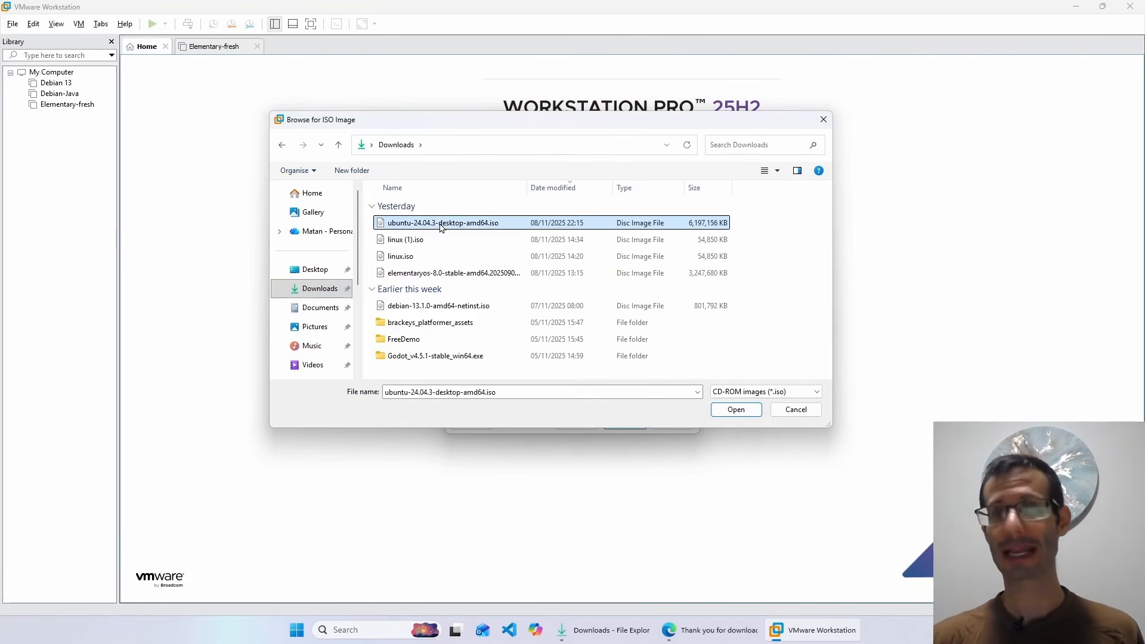
click(735, 410)
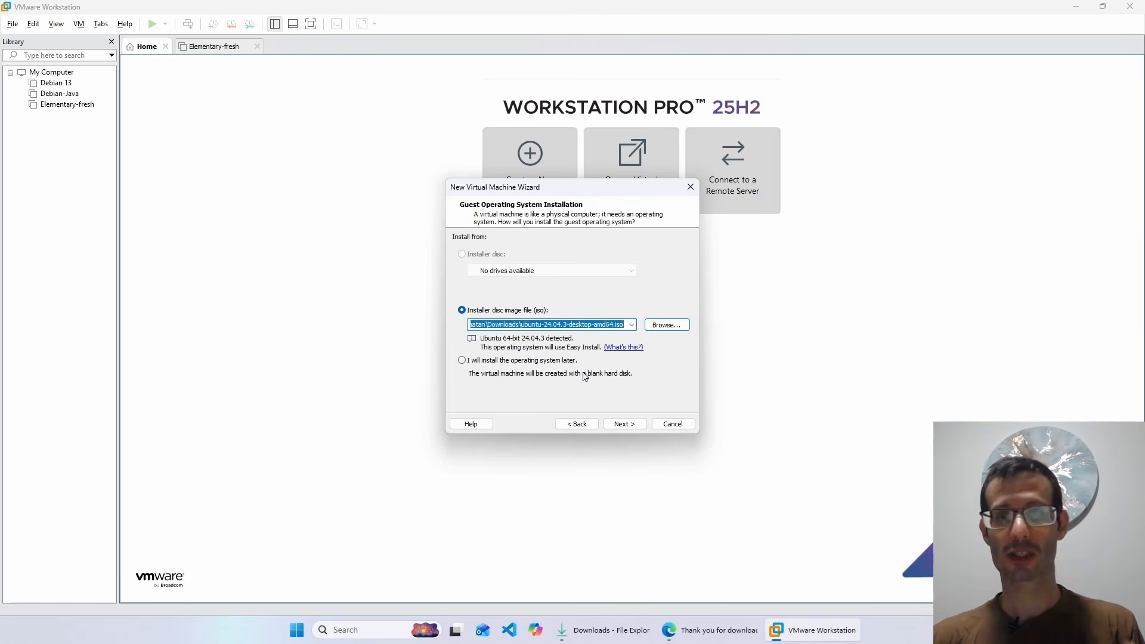
click(623, 424)
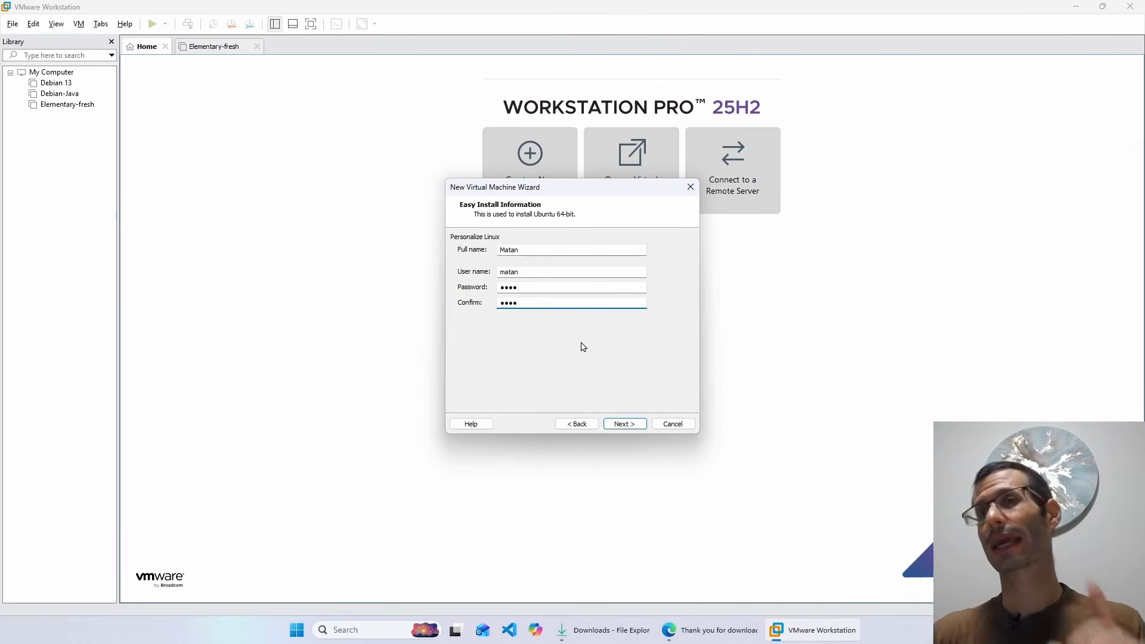
- Enter the Ubuntu user's full name, user name and password for Easy Install and continue
click(624, 424)
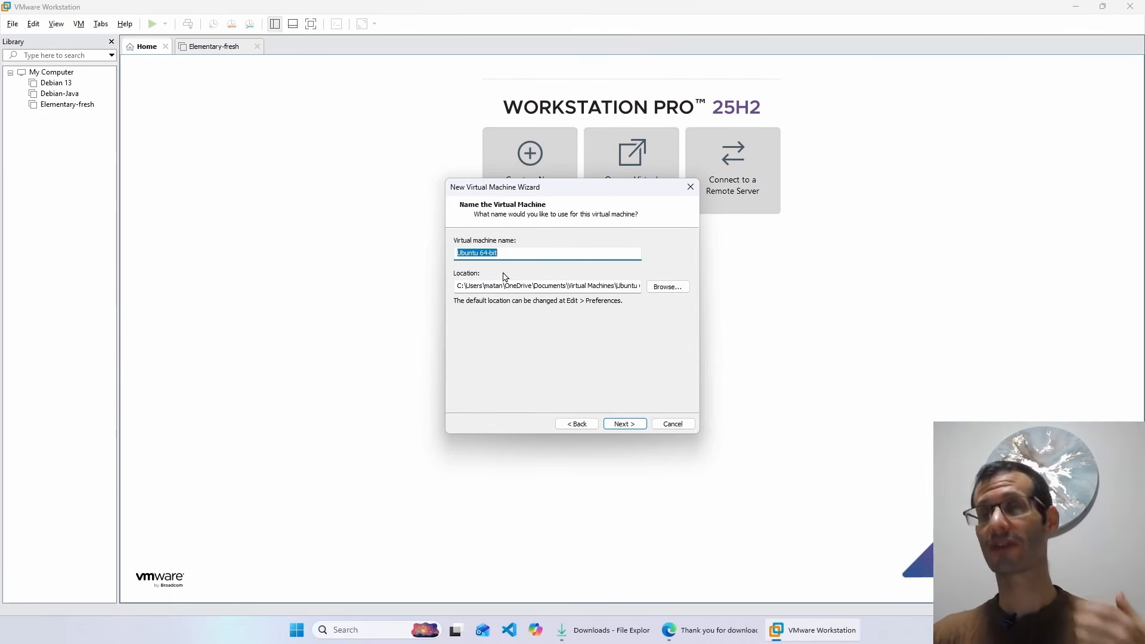
- Rename the VM to Ubuntu 24.04 and browse to the C:\virtual-machines folder
click(503, 252)
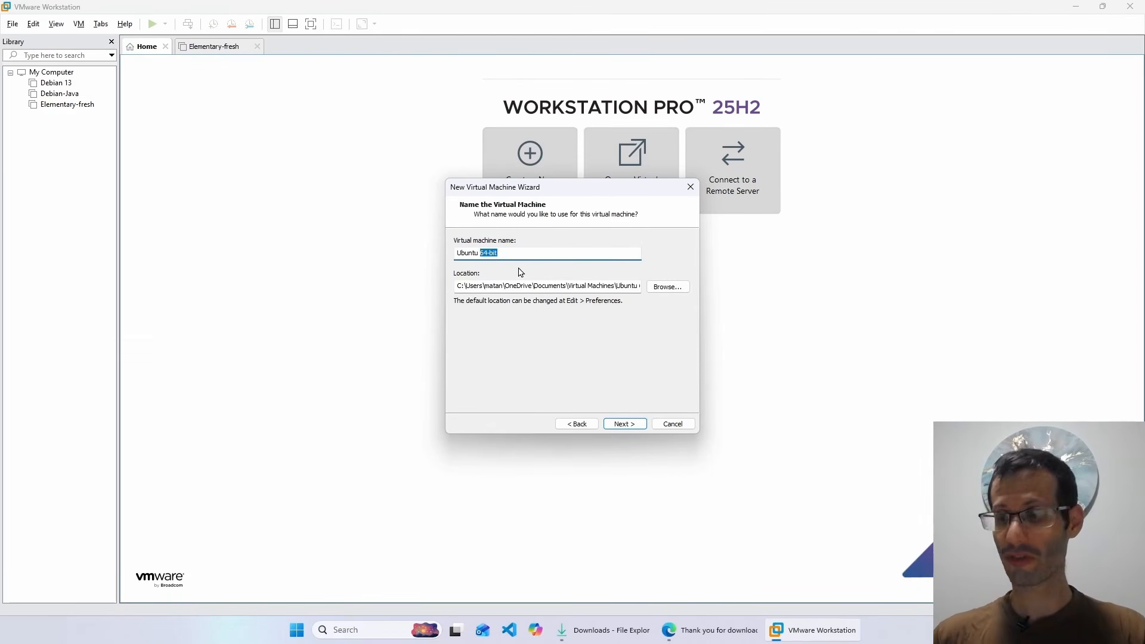
text(24.04)
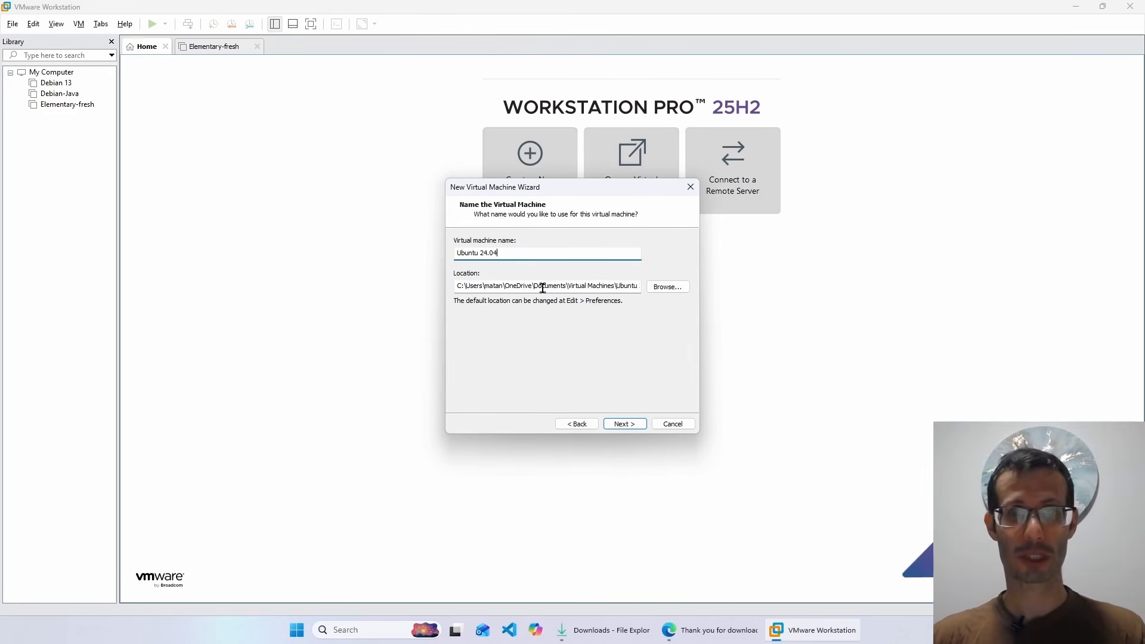
click(668, 288)
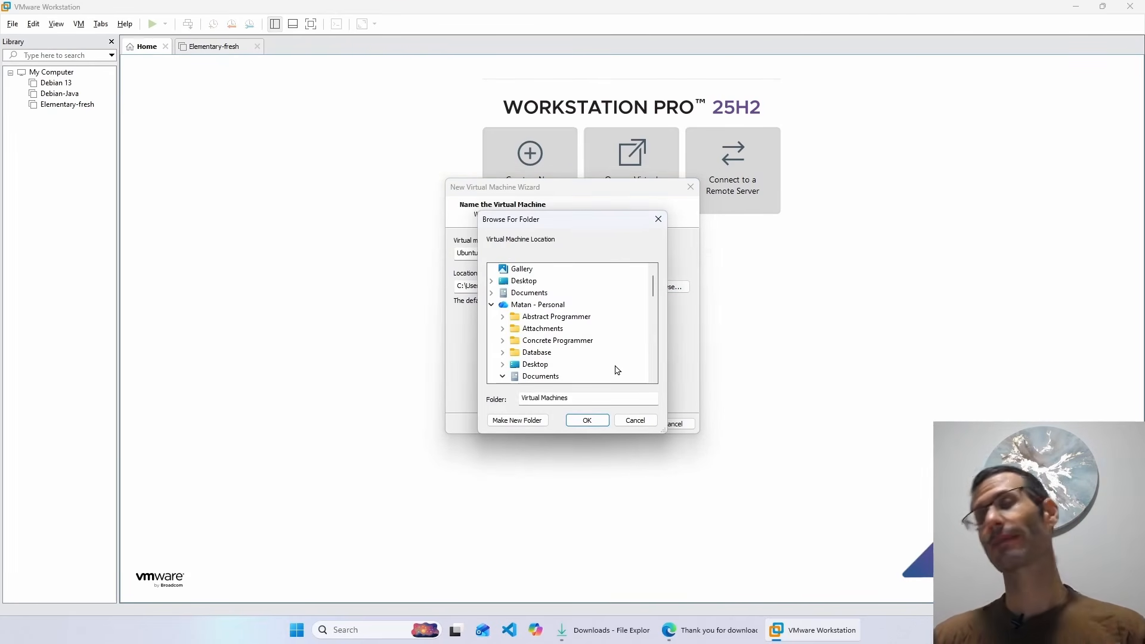
click(491, 305)
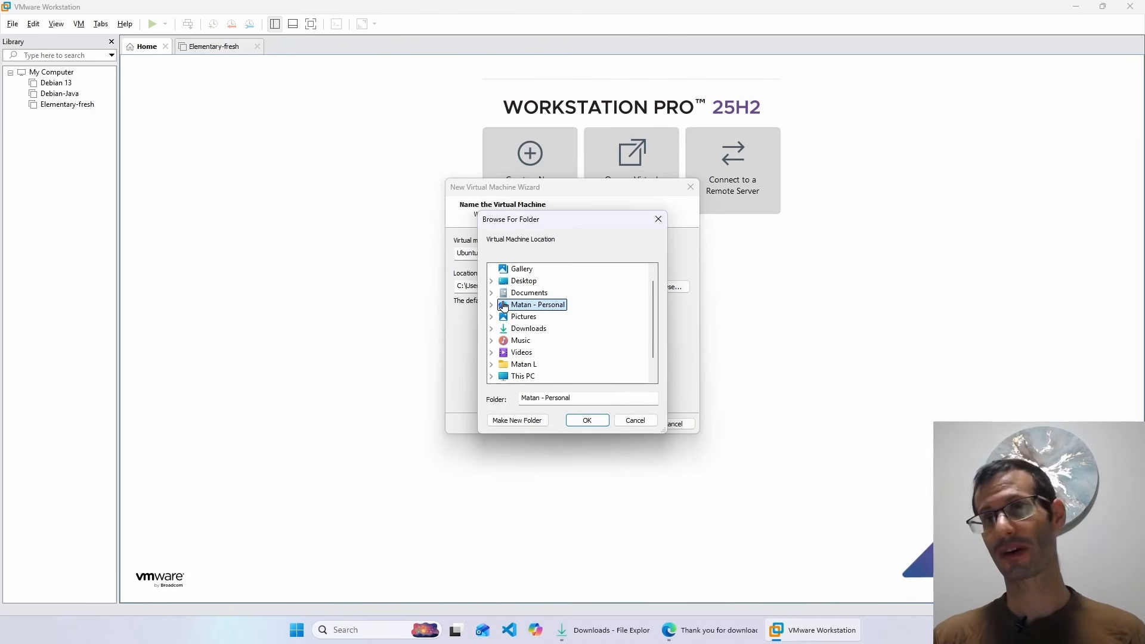
click(492, 376)
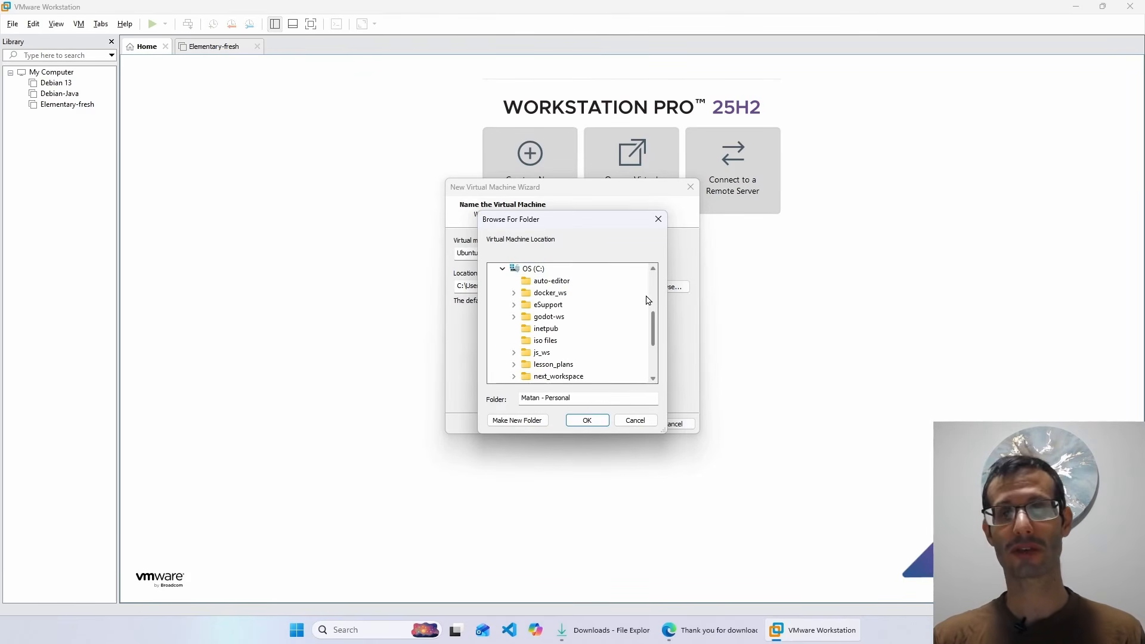
scroll(569, 310, down, 2)
double_click(545, 365)
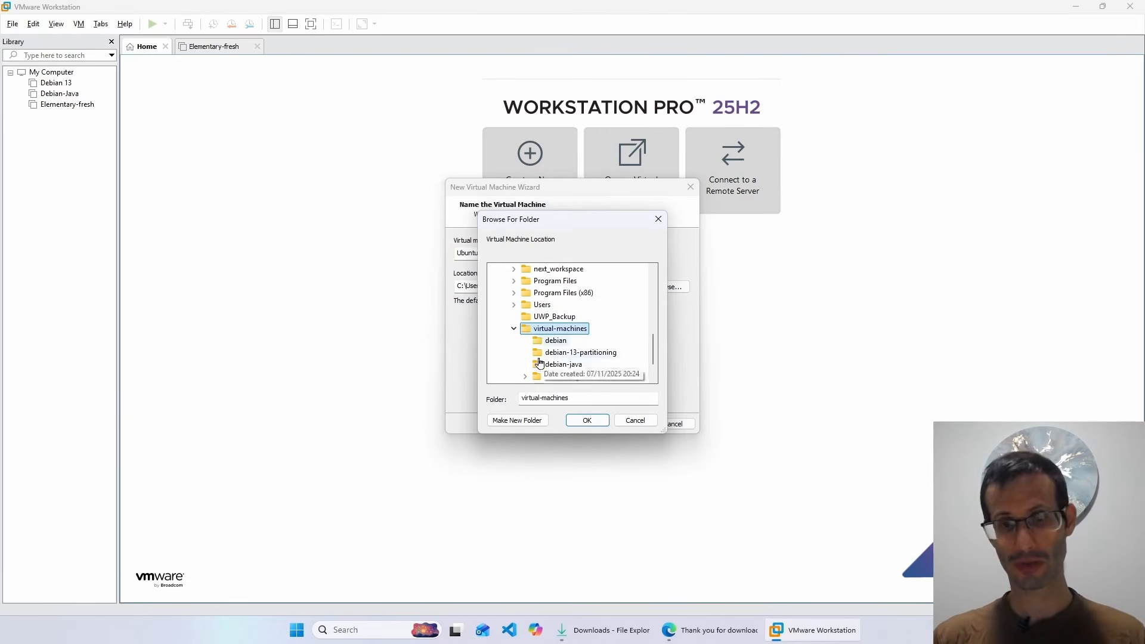
- Create a new ubuntu24.04 folder there and set it as the VM location
click(509, 423)
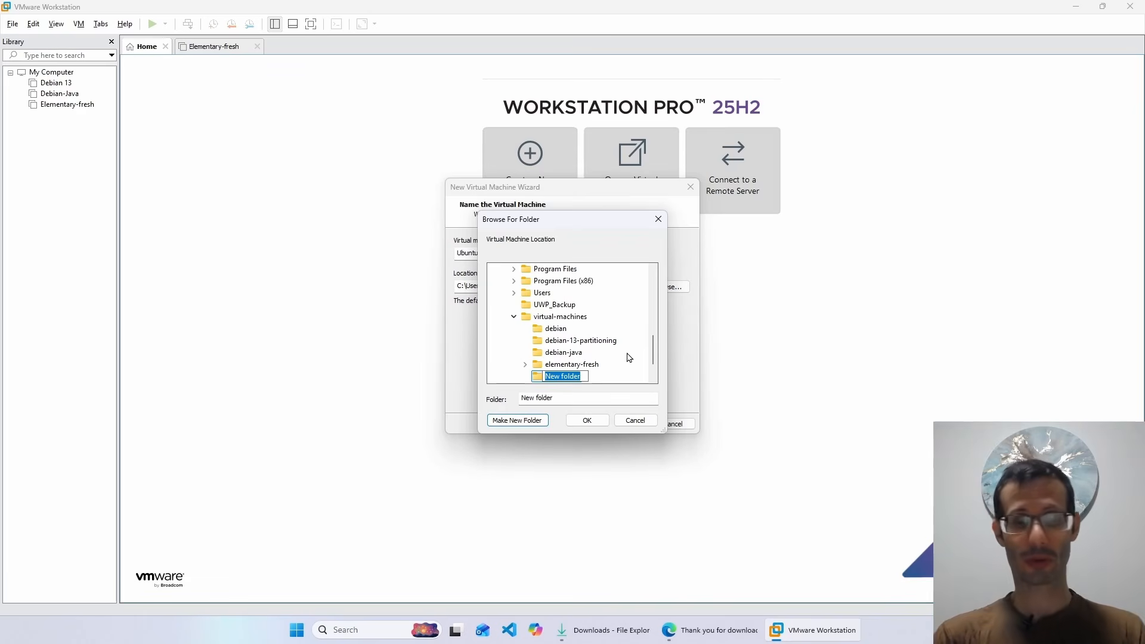
click(595, 364)
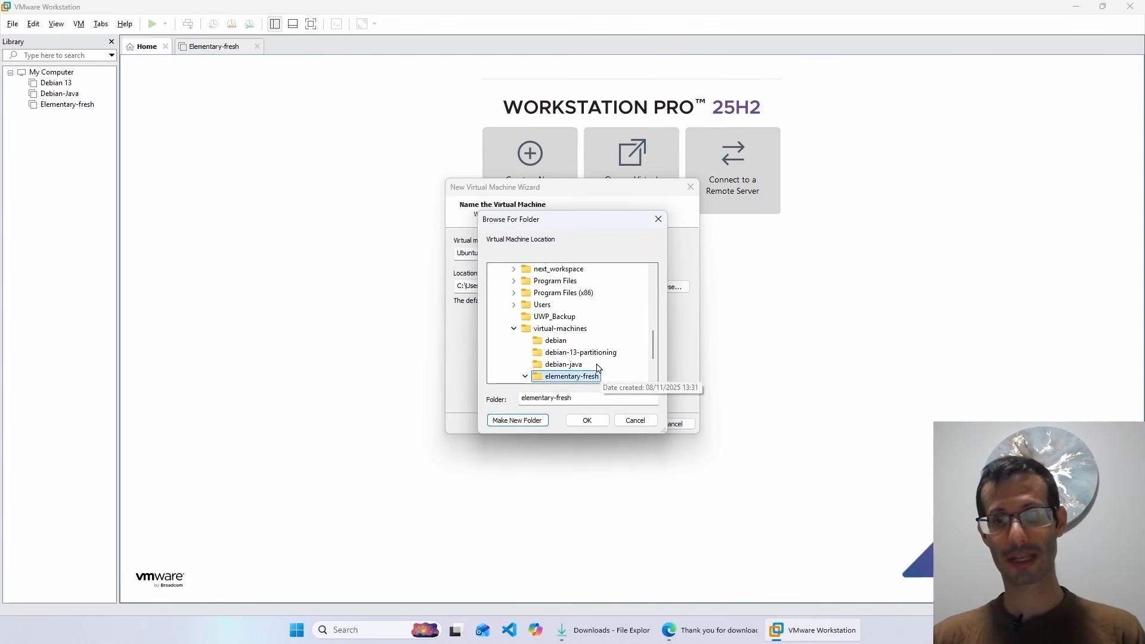
scroll(563, 356, down, 1)
click(568, 364)
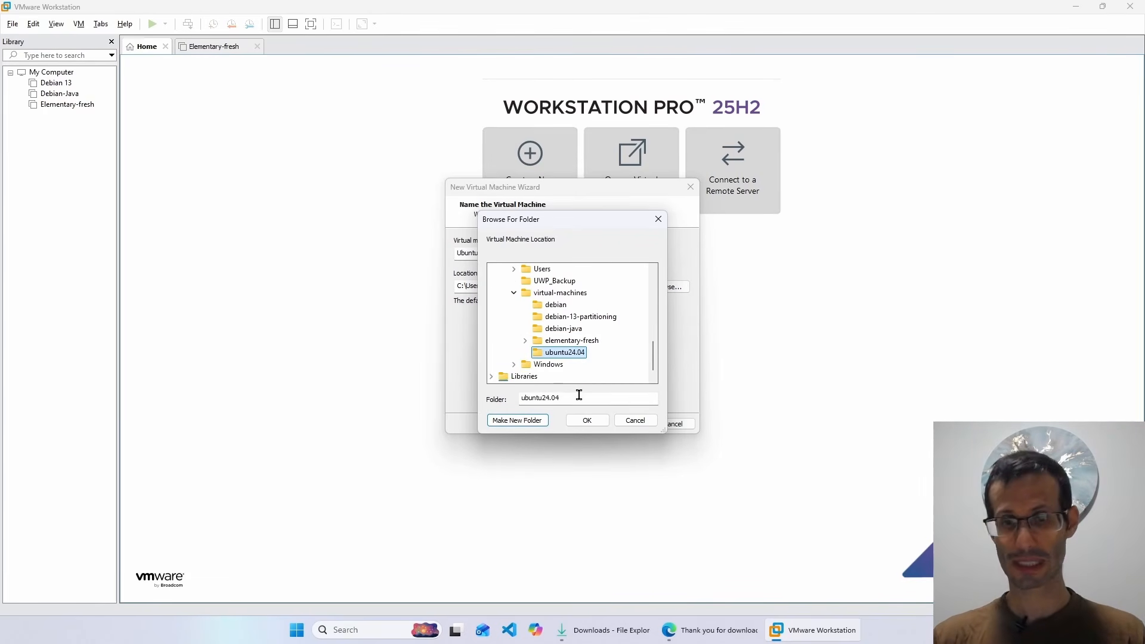
click(590, 420)
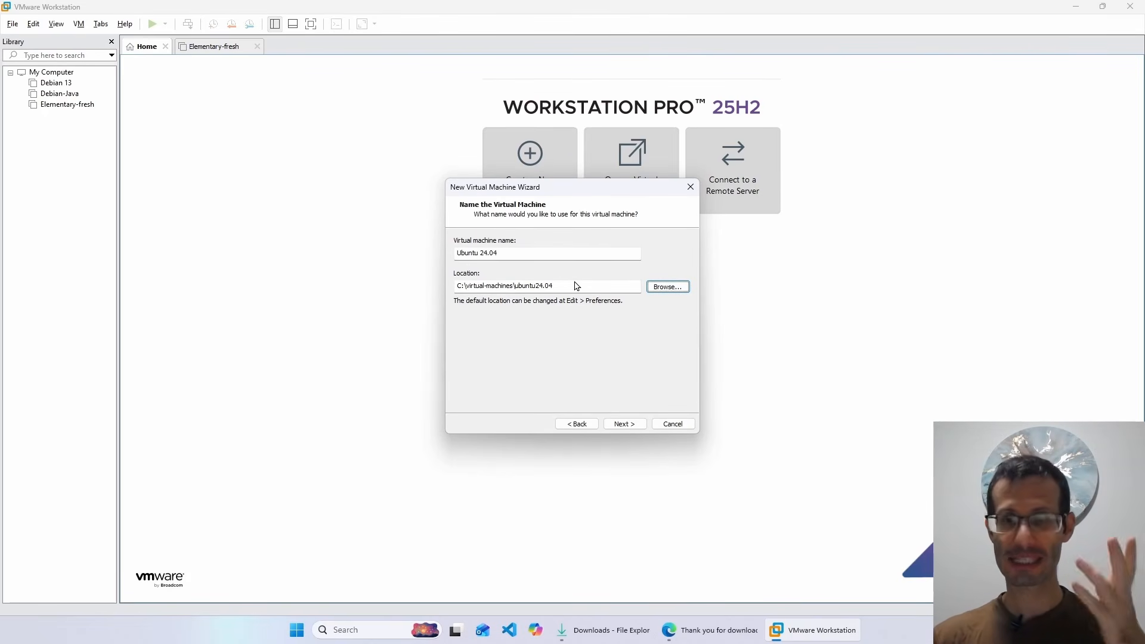
- Accept the 20 GB split virtual disk and open Customize Hardware from the summary
click(624, 424)
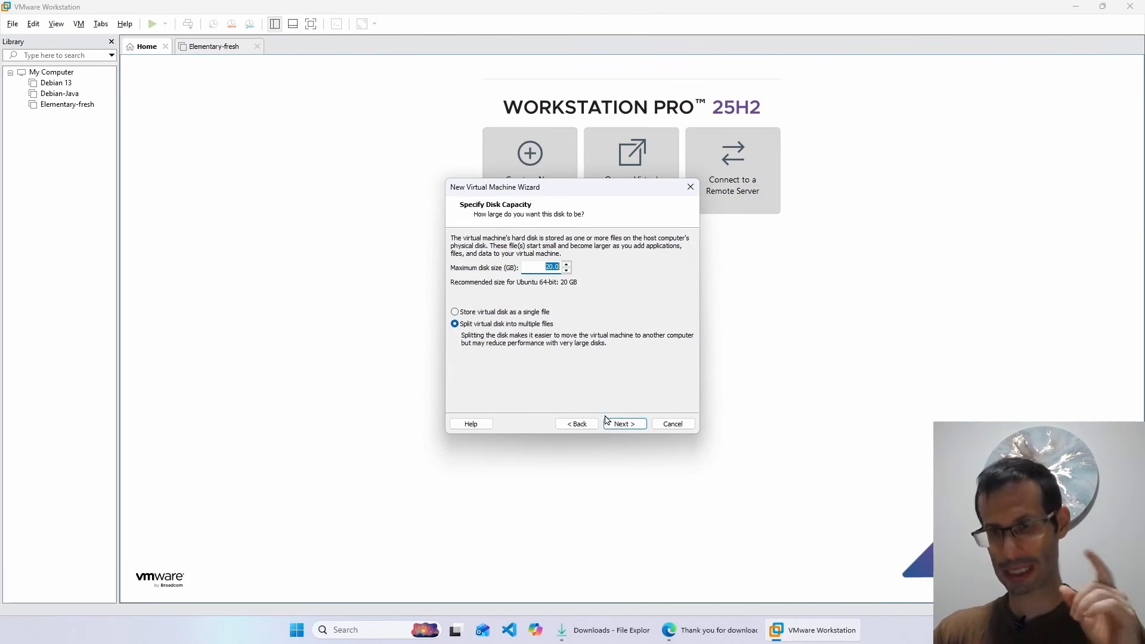
click(623, 424)
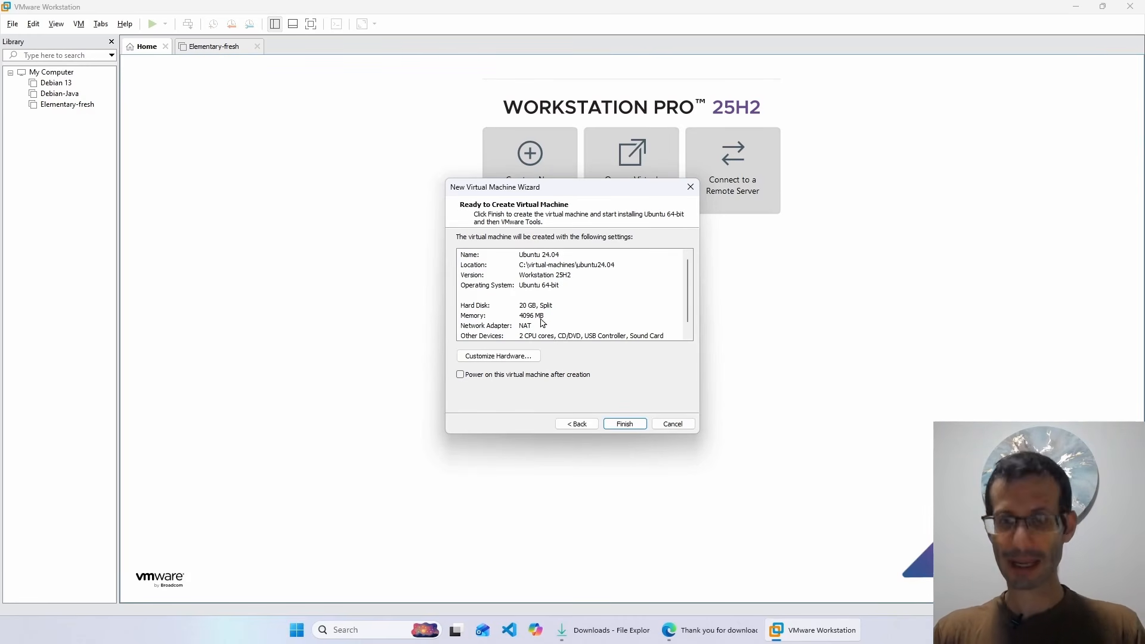
click(511, 354)
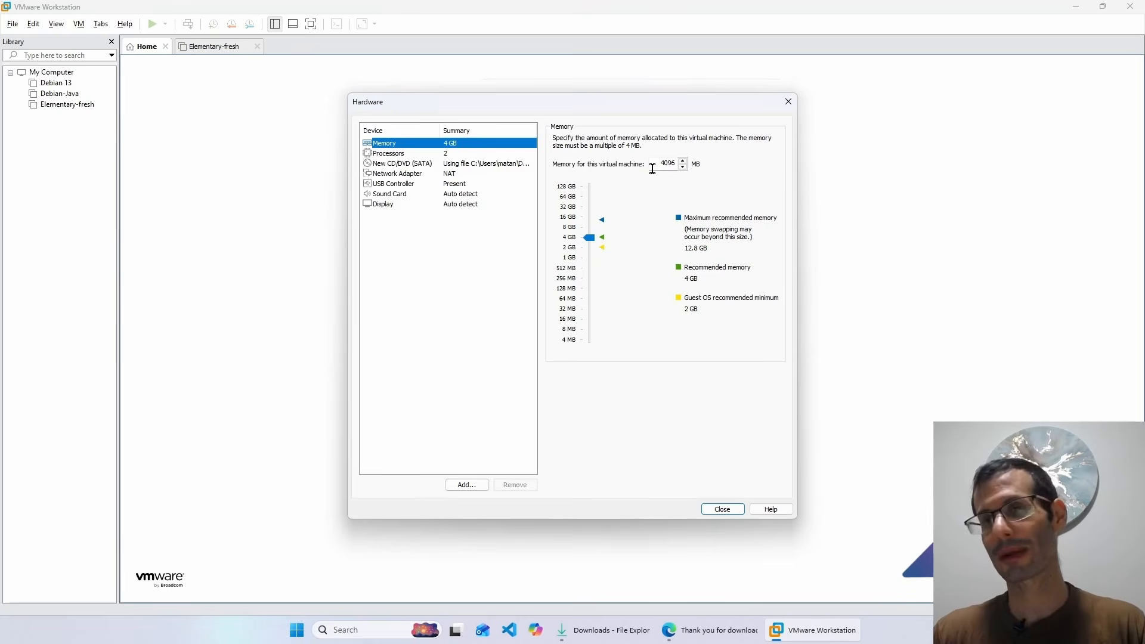
- Set memory to 5096 MB, keep 2 processors, and turn off power-on after creation
click(654, 163)
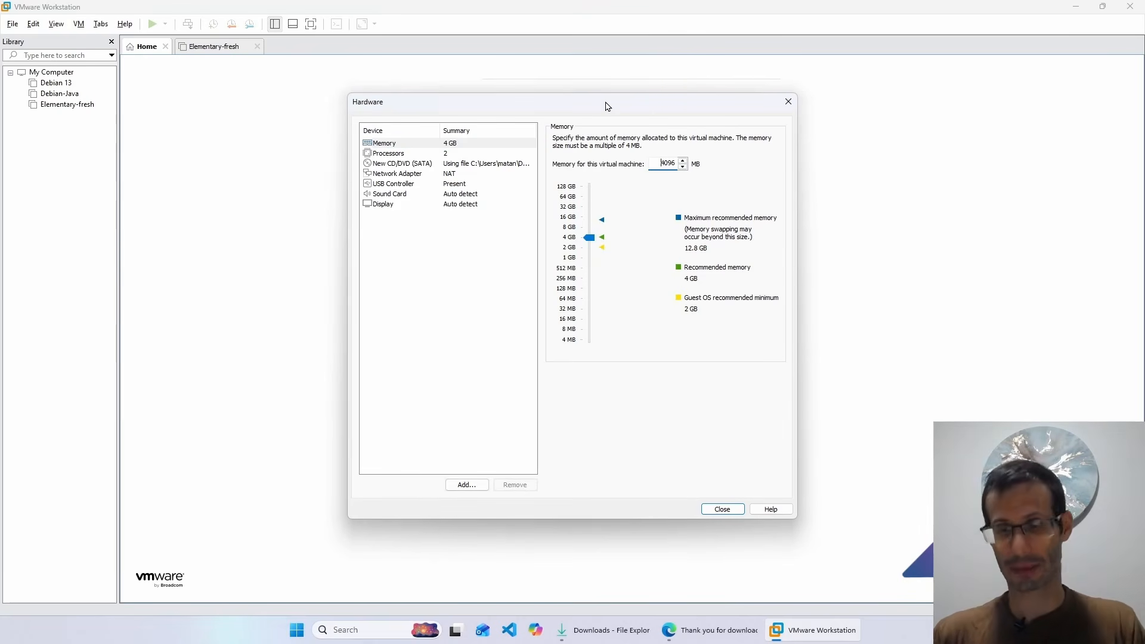
key(Delete)
text(5)
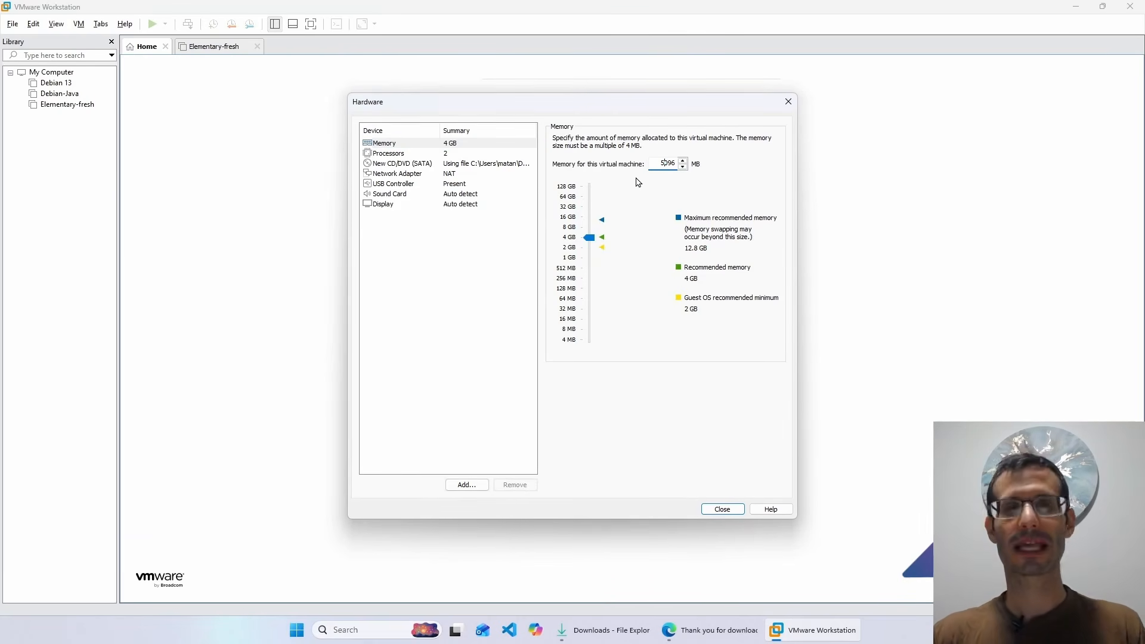
click(448, 156)
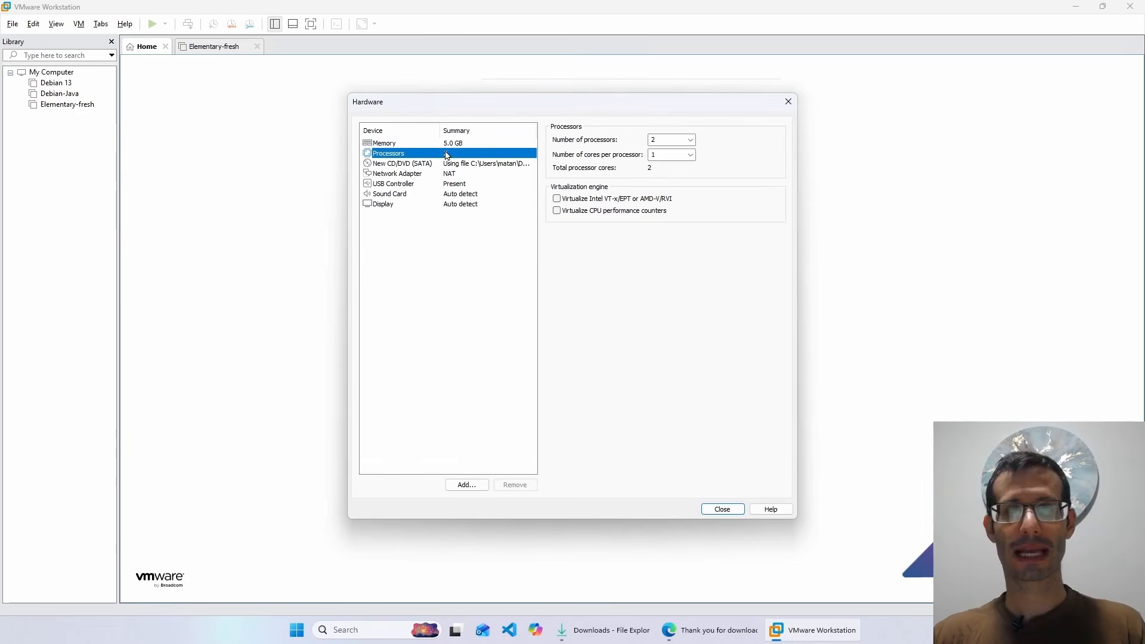
click(690, 141)
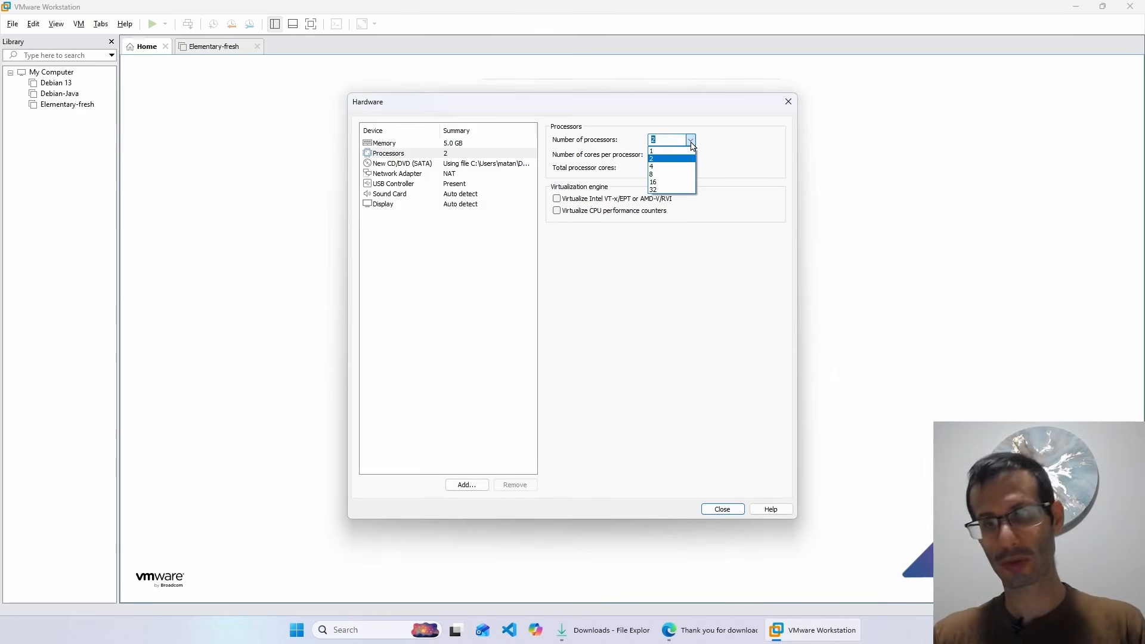
click(691, 146)
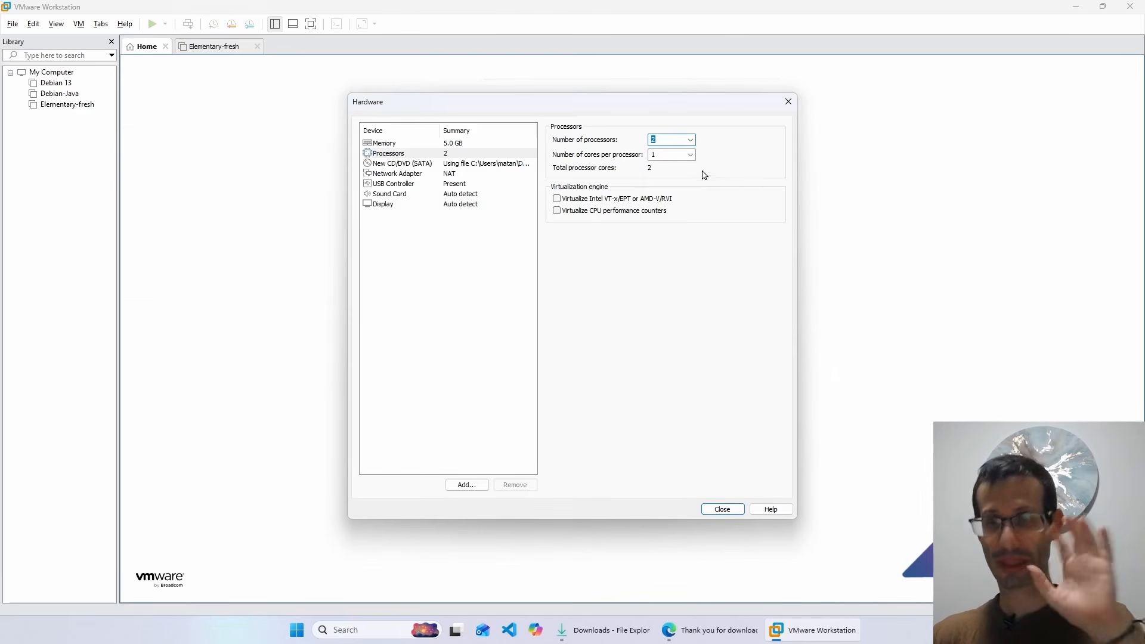
click(706, 511)
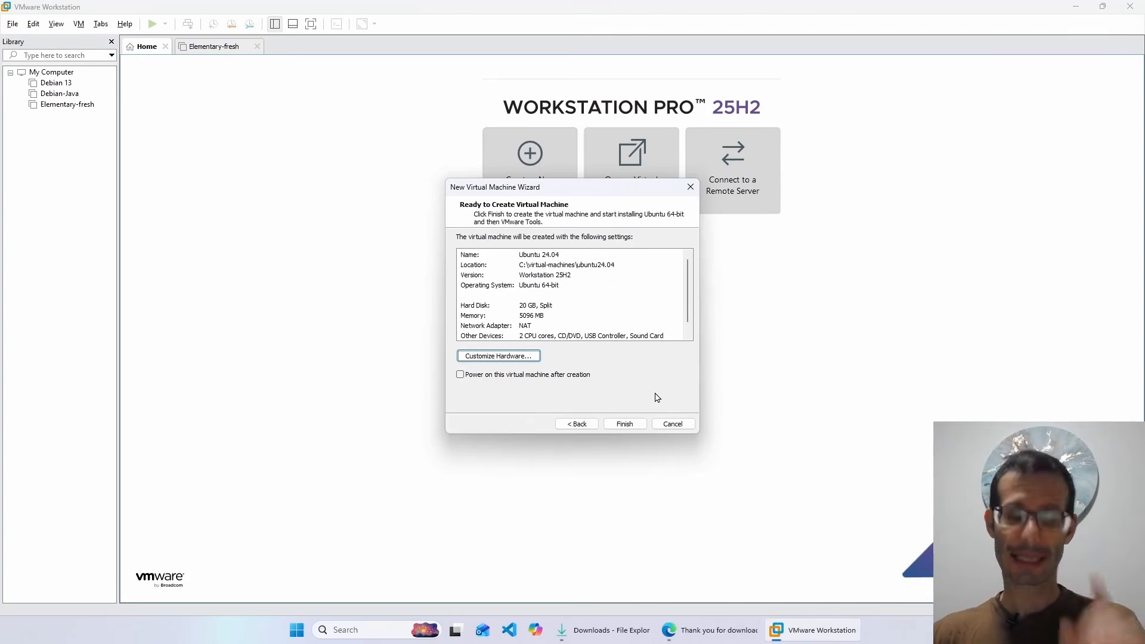
click(460, 375)
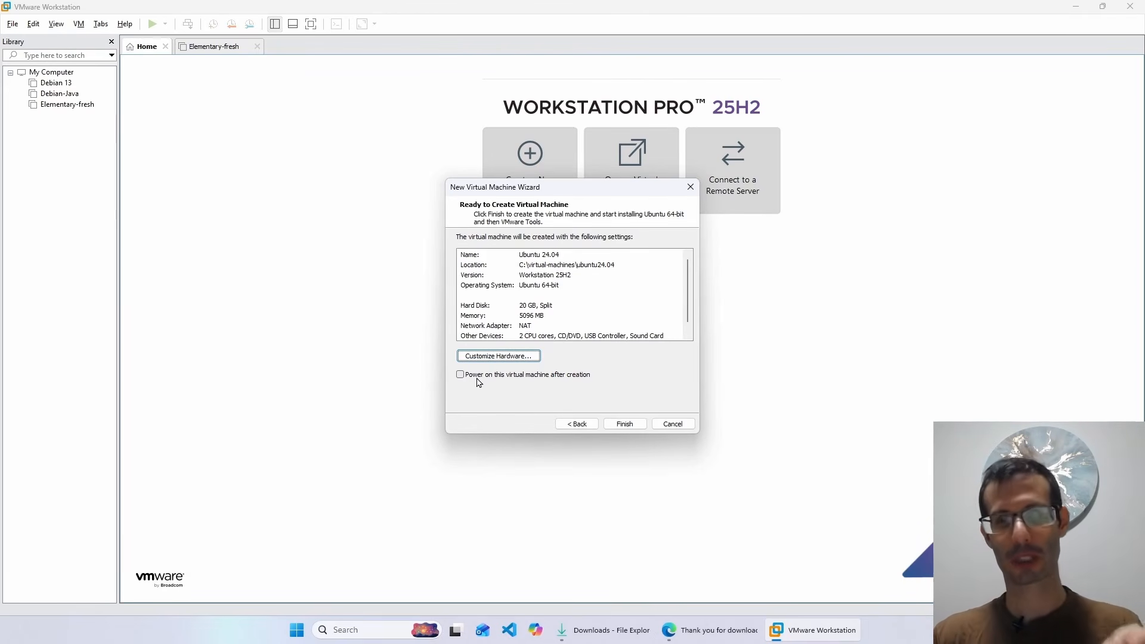
- With power-on after creation left unchecked, finish creating the Ubuntu 24.04 VM
click(460, 376)
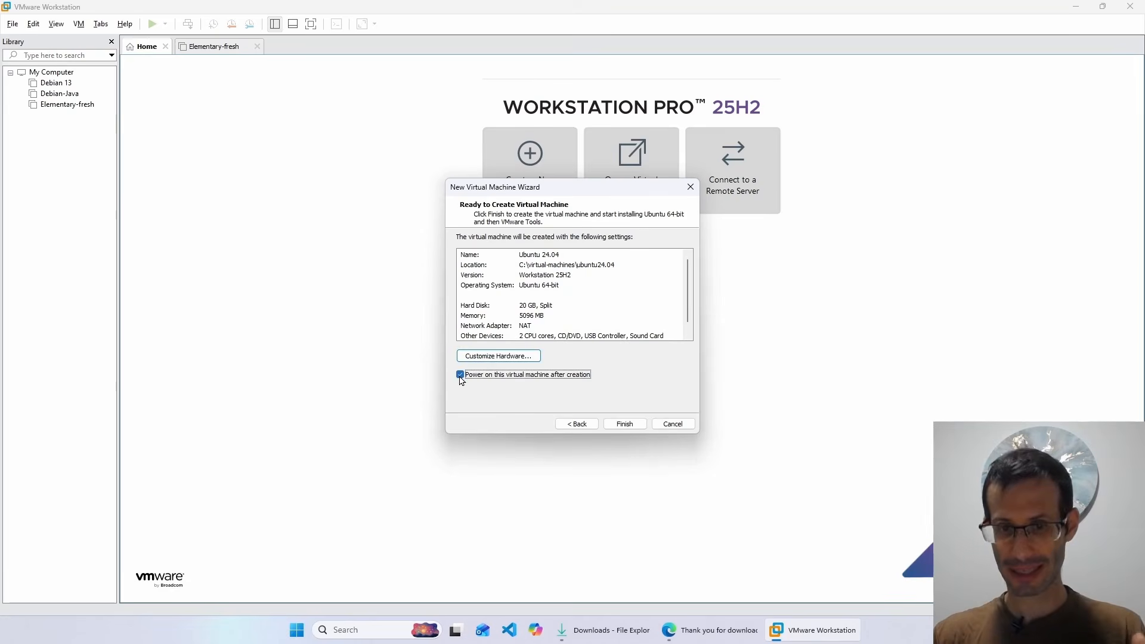
click(460, 375)
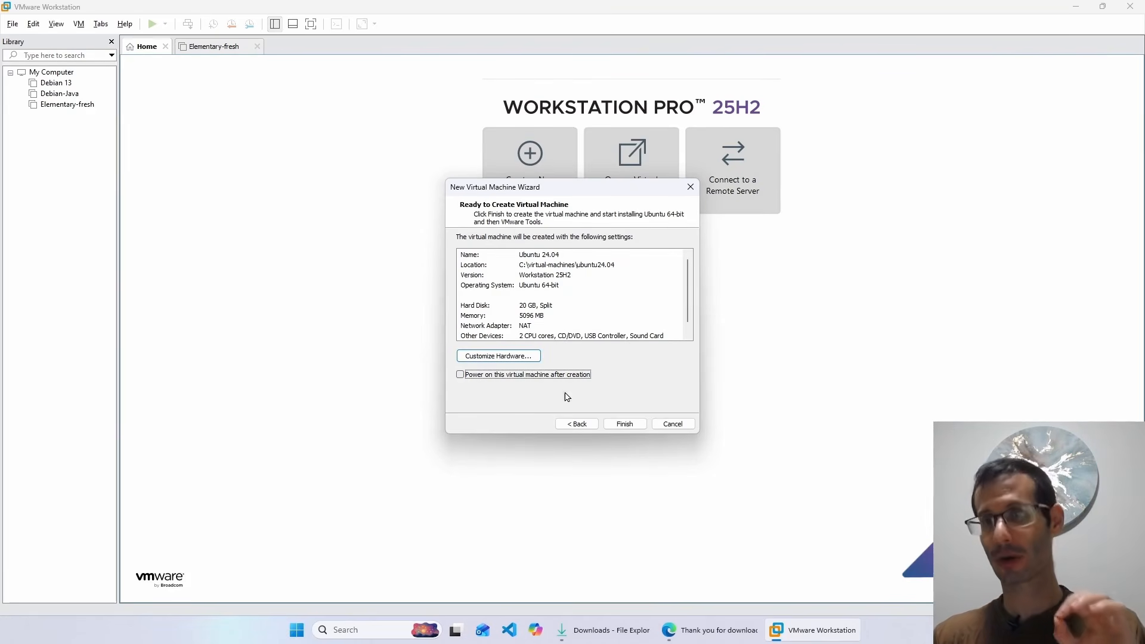
click(620, 423)
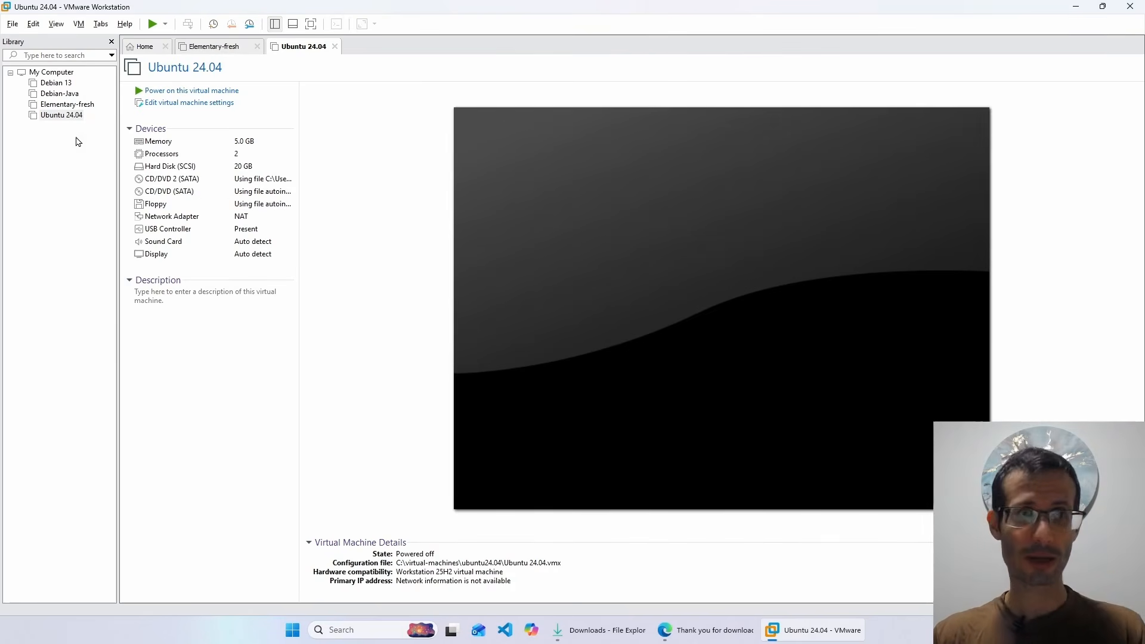
- In Ubuntu 24.04's Advanced options, disable Hyper-V side channel mitigations and select UEFI firmware
right_click(60, 117)
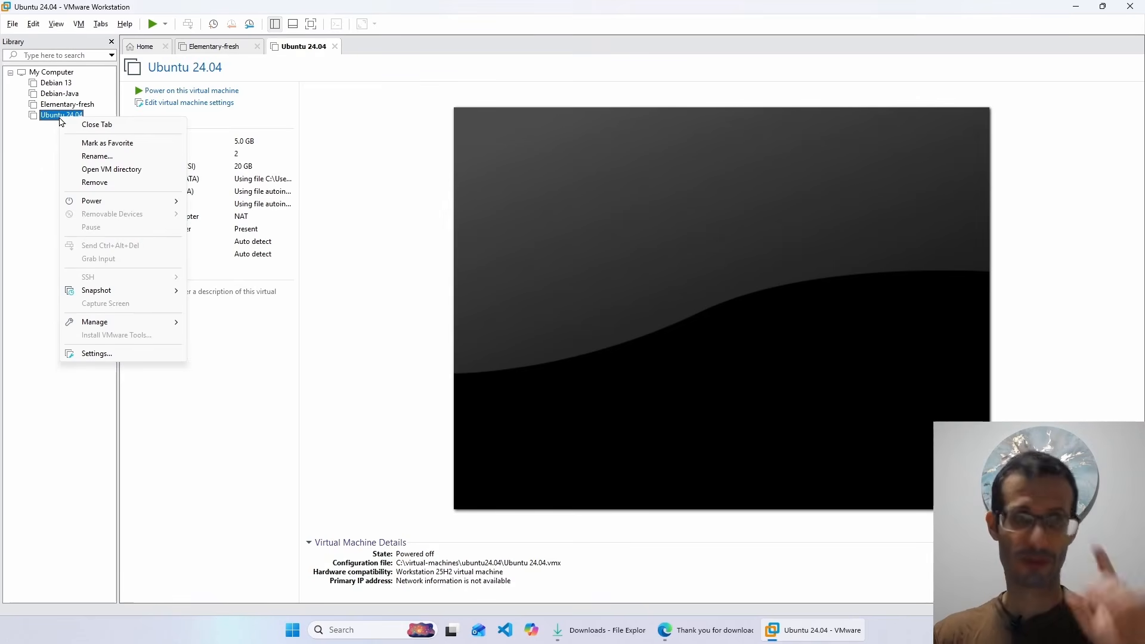
click(92, 354)
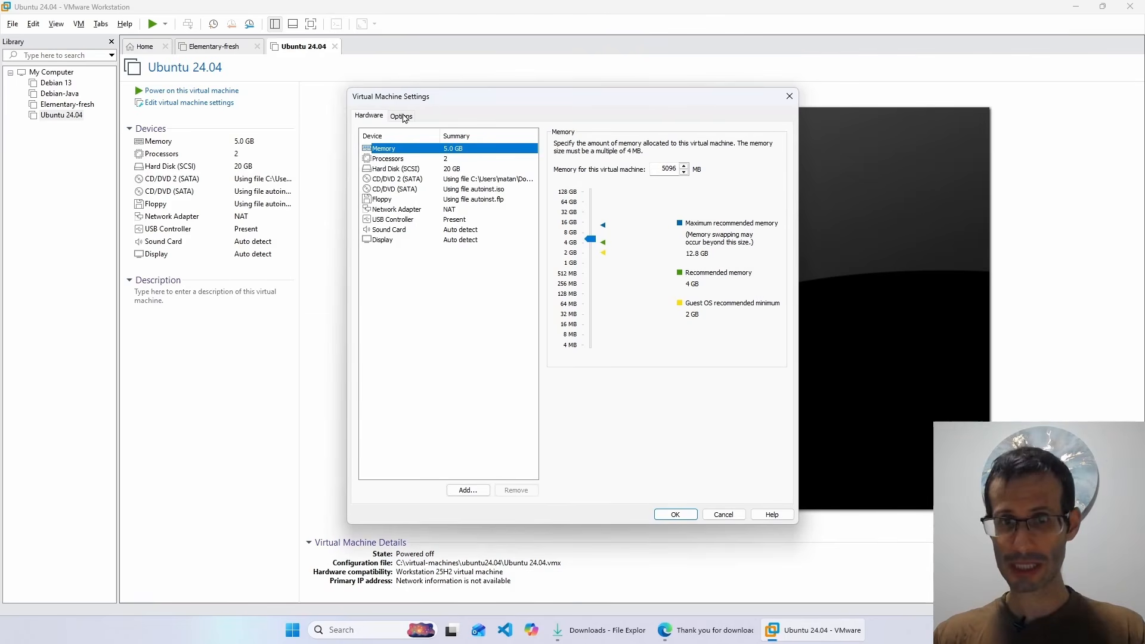
click(401, 116)
click(389, 260)
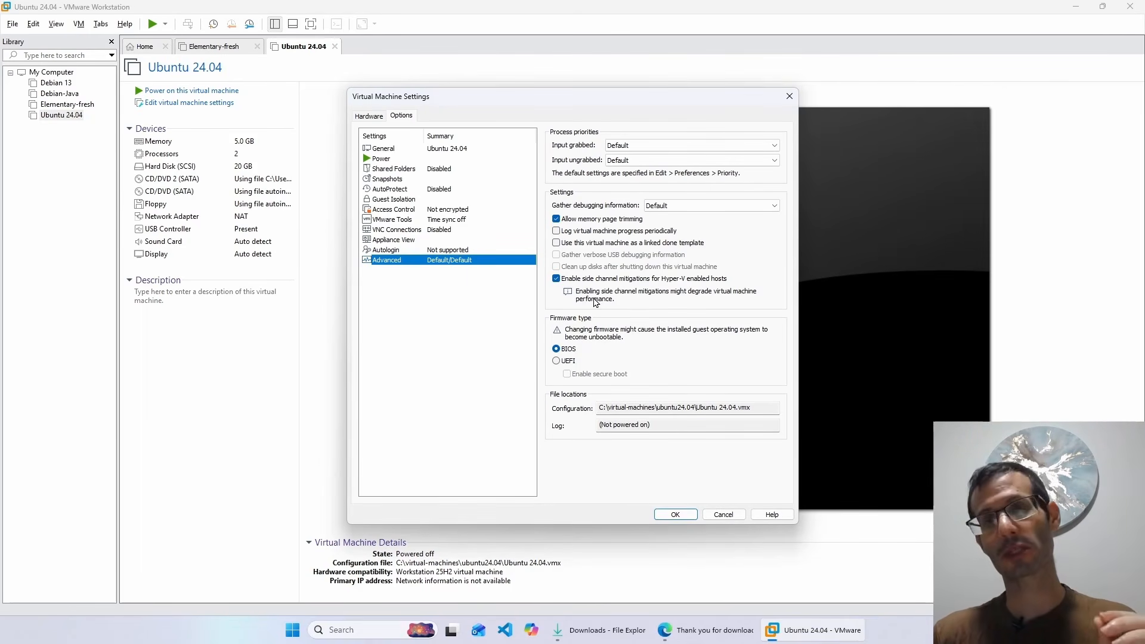
click(555, 278)
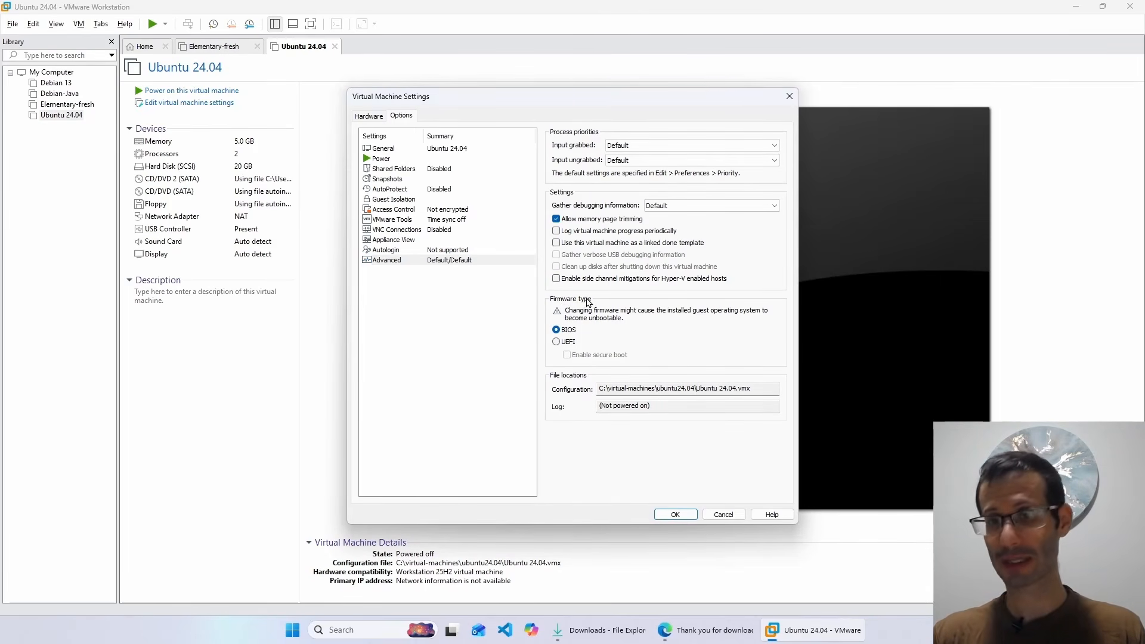
click(555, 342)
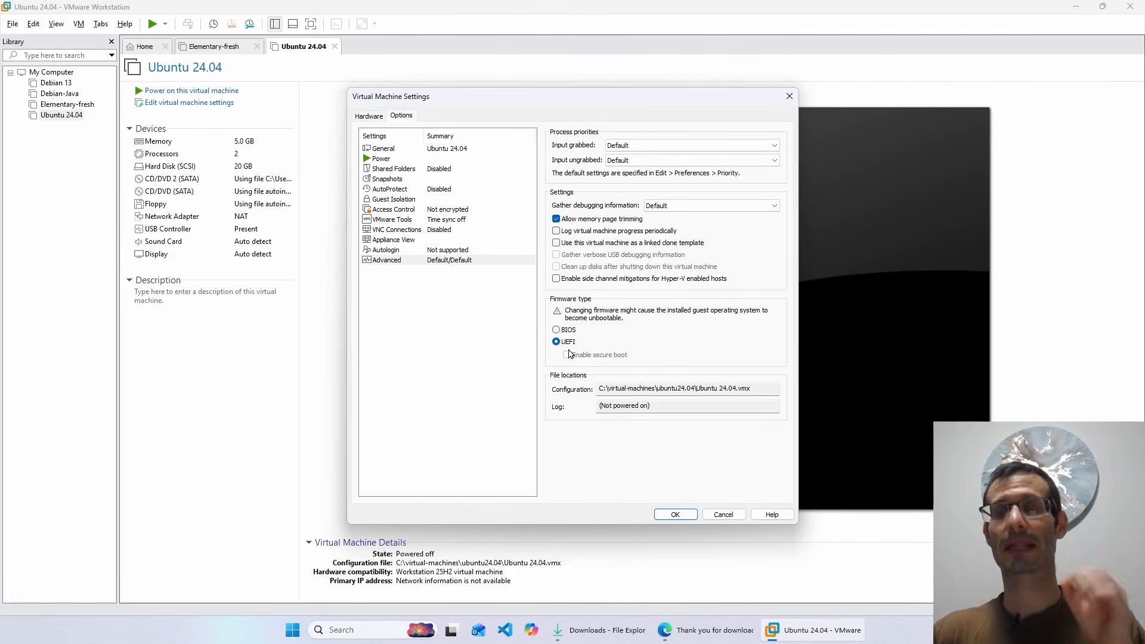
click(675, 513)
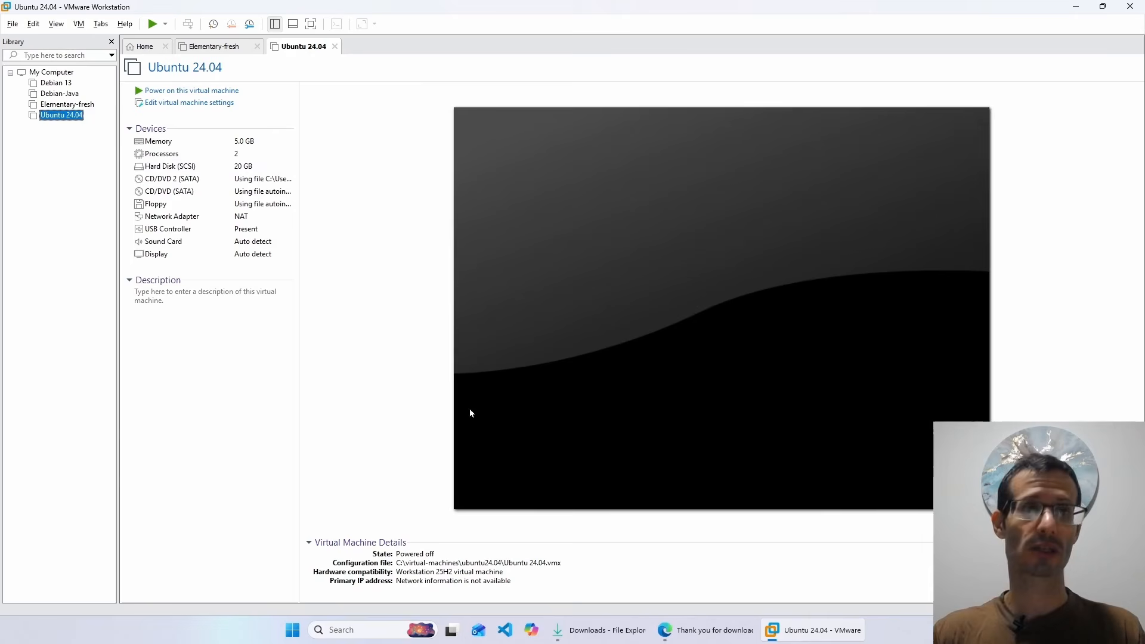
- Power on the Ubuntu 24.04 VM, boot Try or Install Ubuntu, and keep English
click(152, 24)
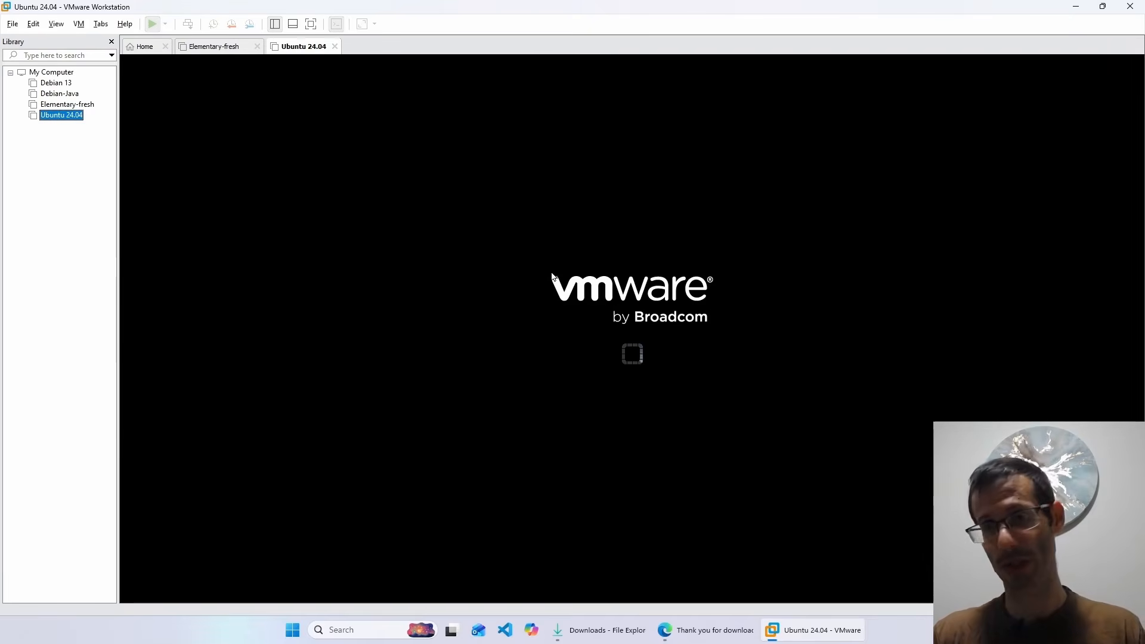
click(383, 134)
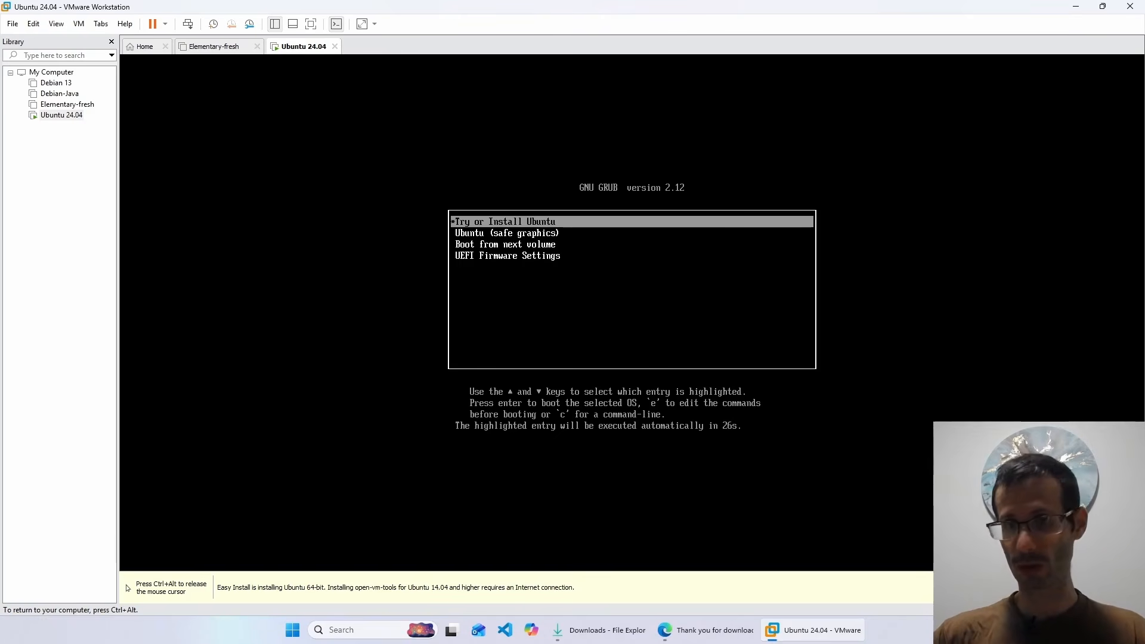
key(Return)
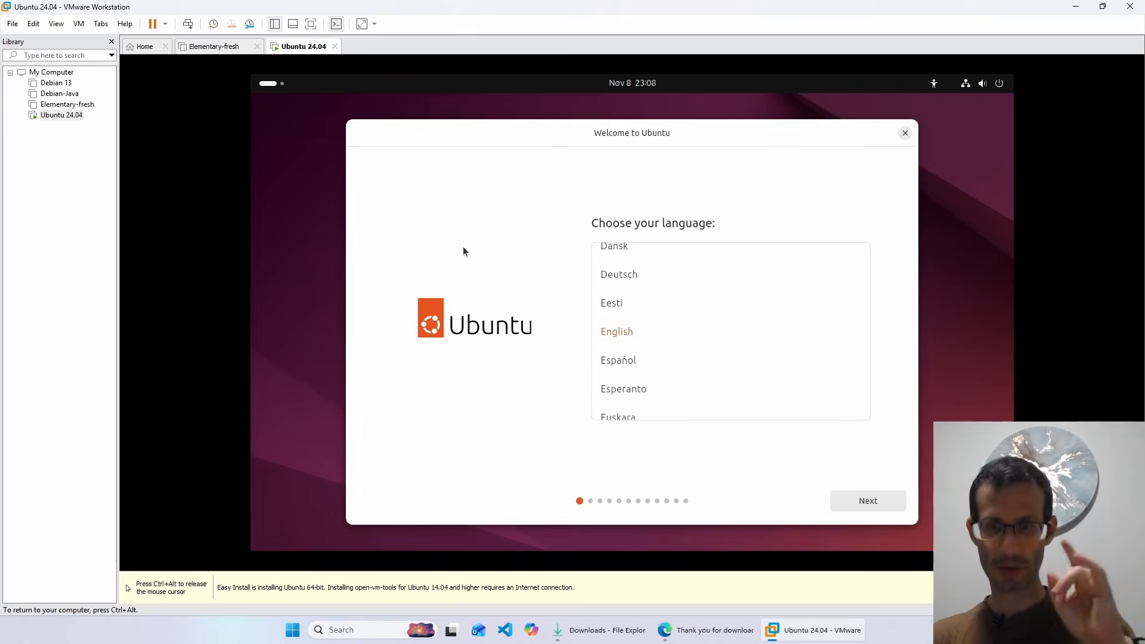
click(862, 501)
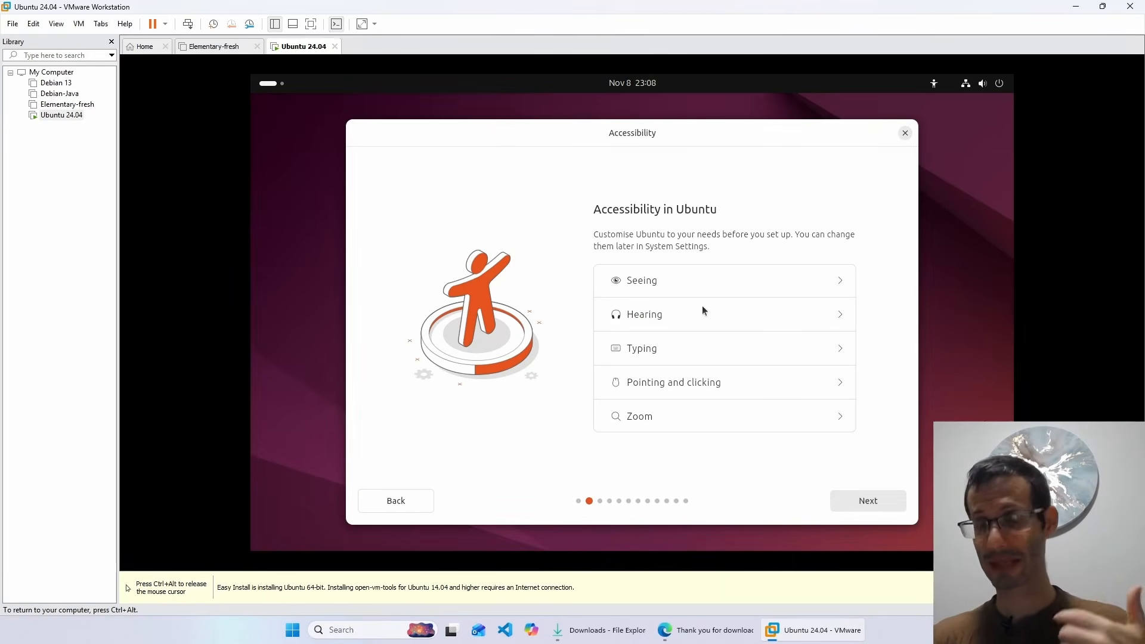
- Accept the default accessibility, English (US) keyboard and wired connection, skip installer update, choose Install Ubuntu
click(861, 504)
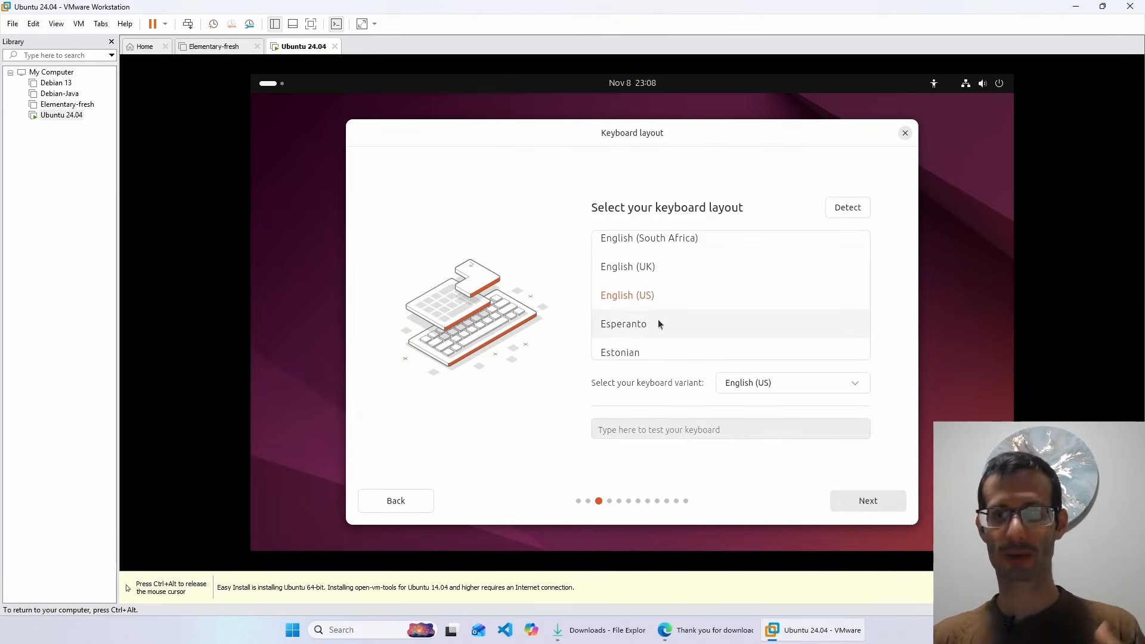
click(854, 496)
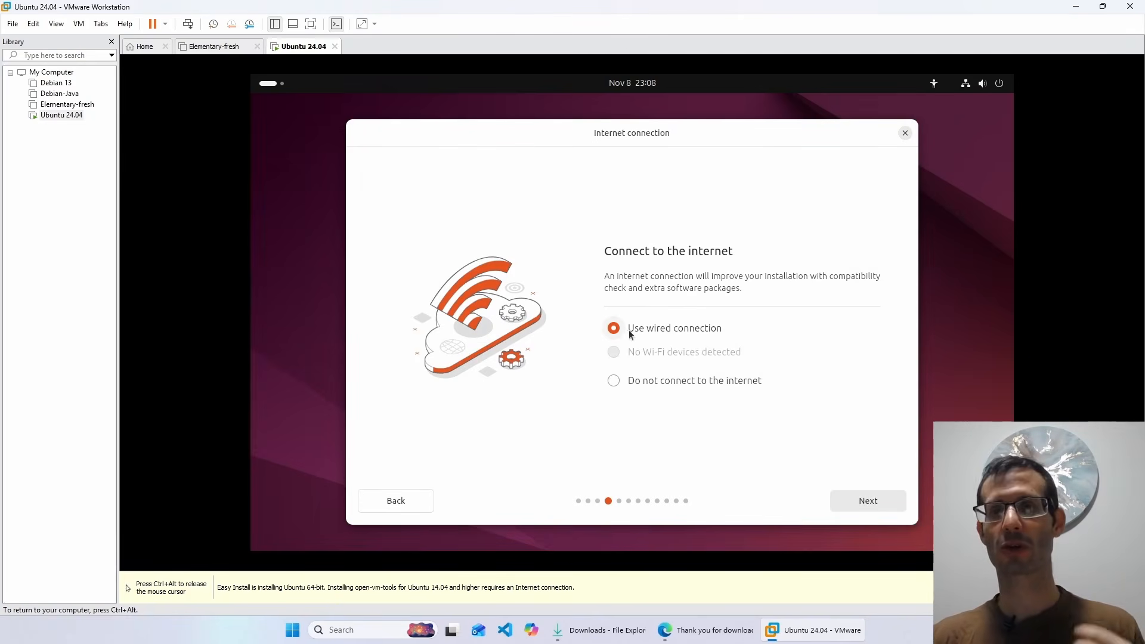
click(851, 497)
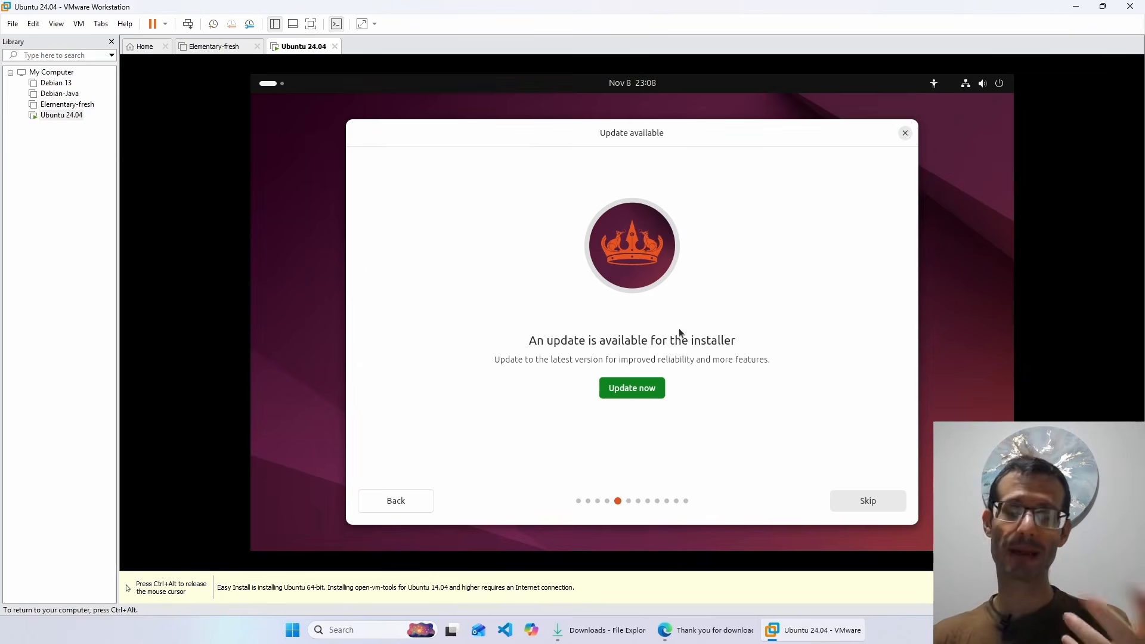
click(858, 501)
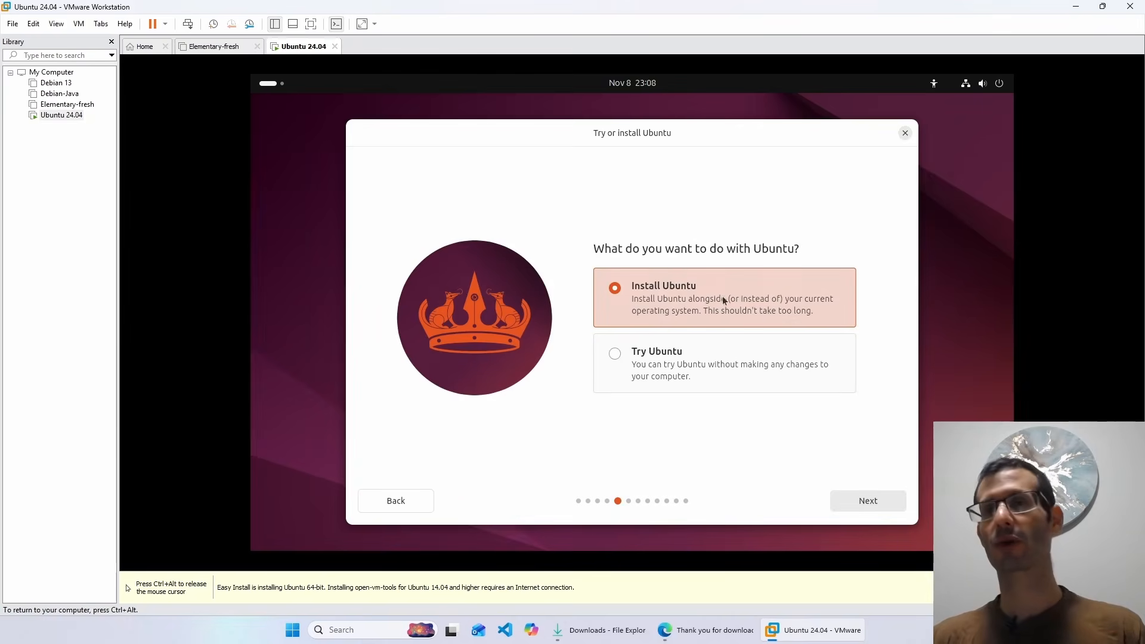
click(867, 499)
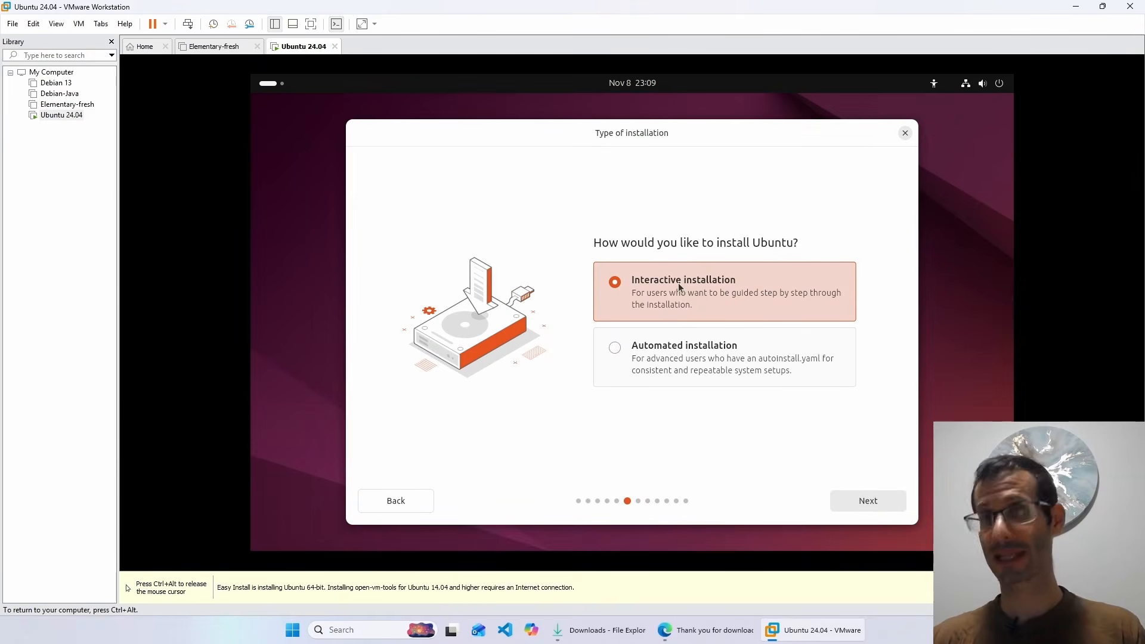
- Choose interactive installation, default apps, media format support, and erase disk and install
click(854, 498)
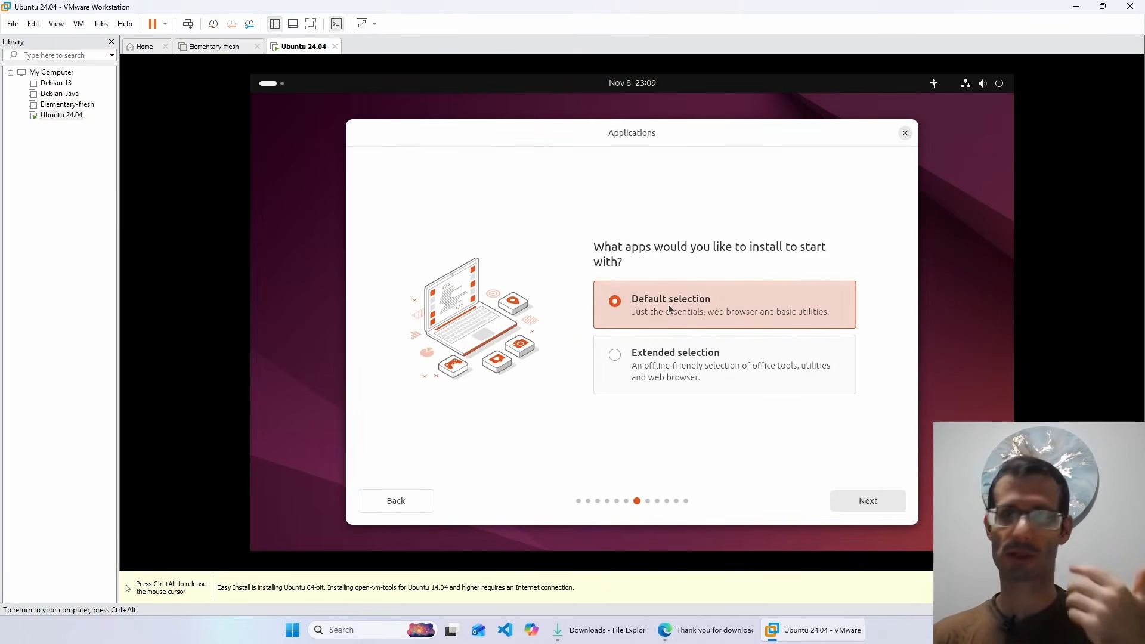
click(868, 500)
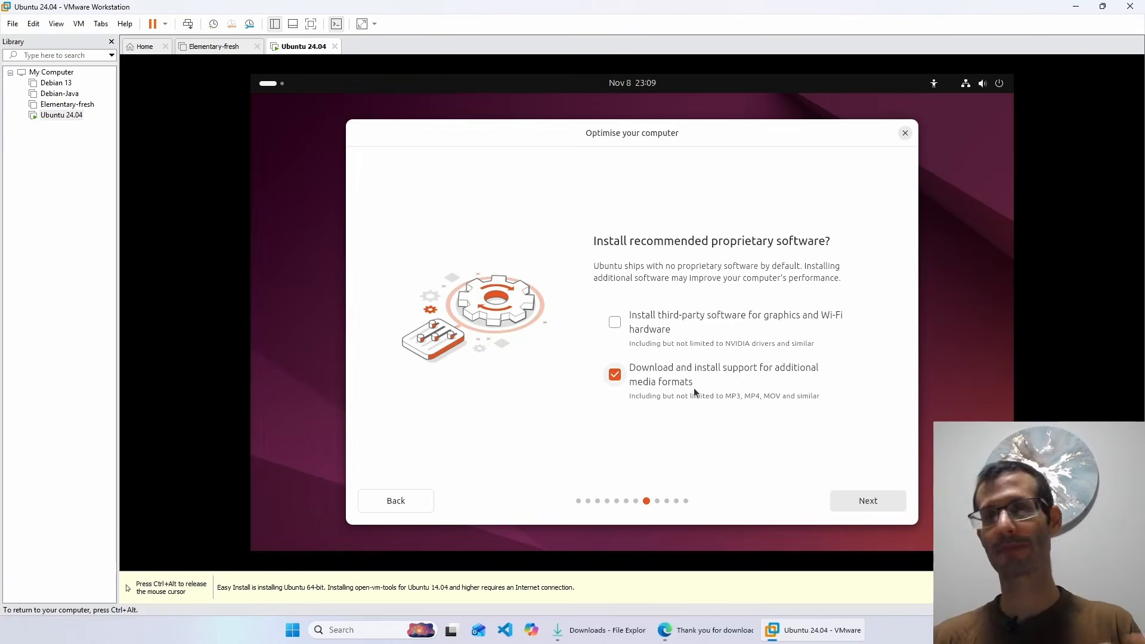
click(857, 502)
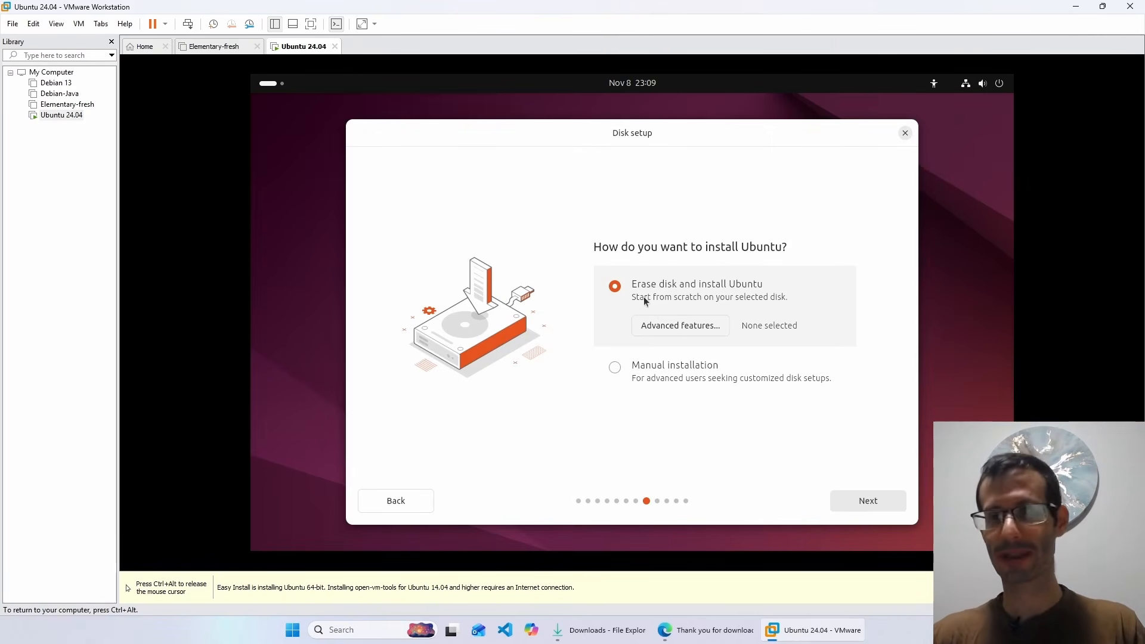
click(872, 510)
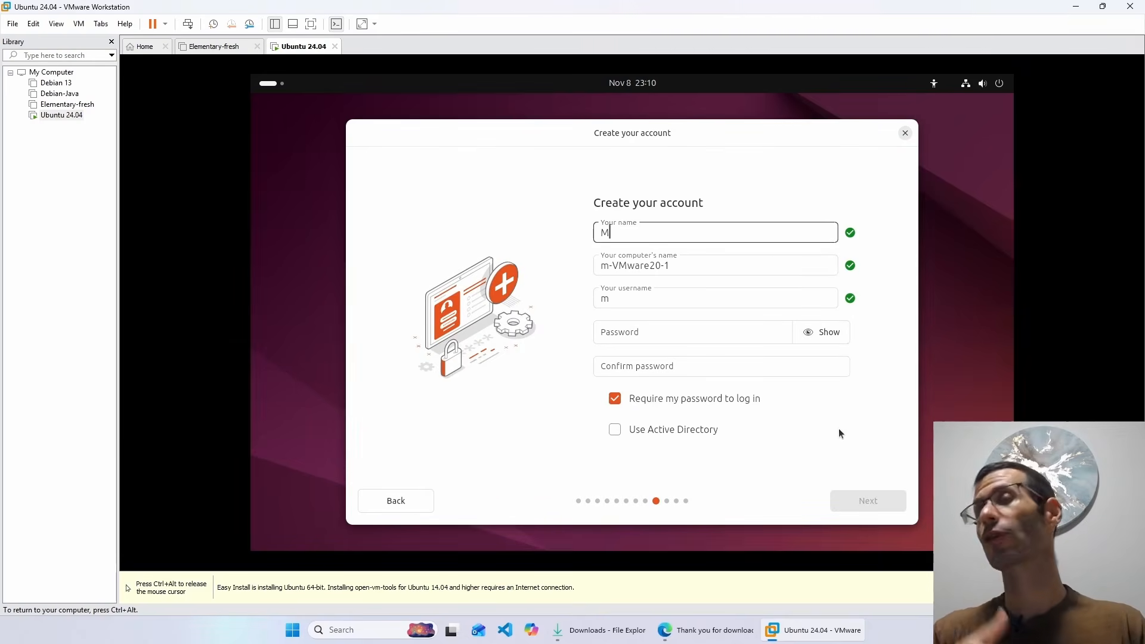
- Fill in the user name, computer name and password, and turn off password login
text(atan)
key(Tab)
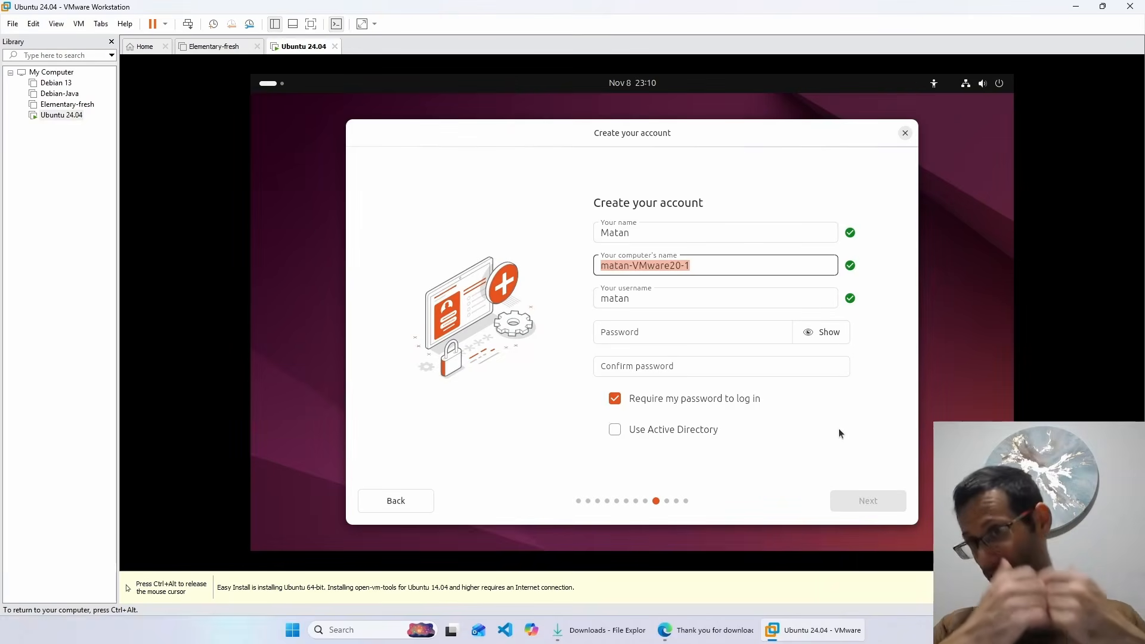
text(absprog)
key(Tab)
key(Tab)
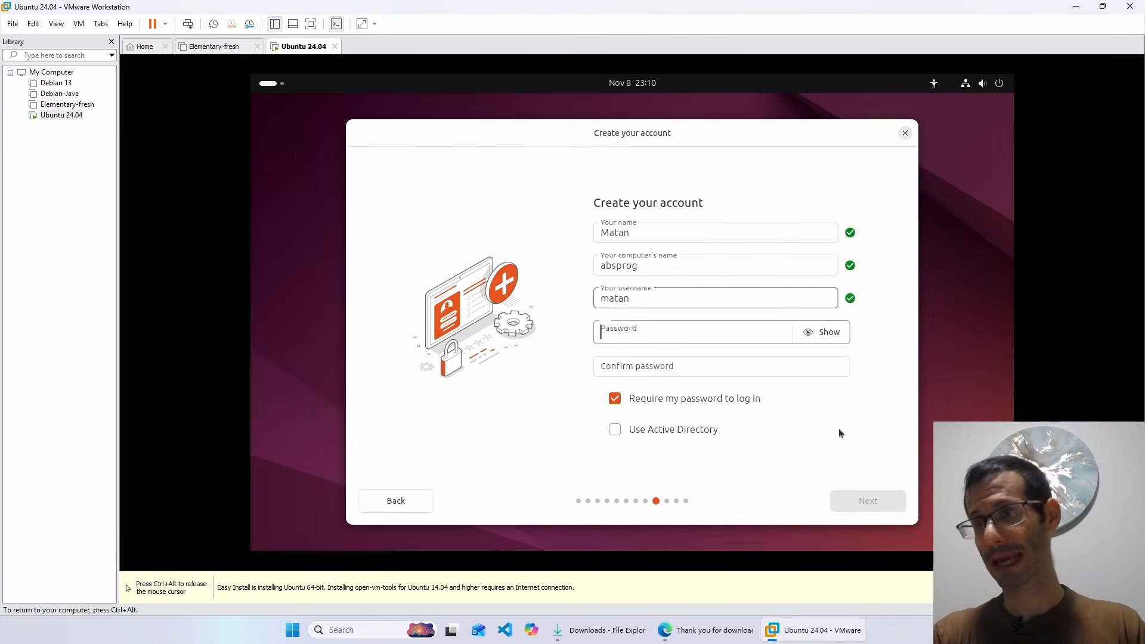
text(1234)
key(Tab)
text(1234)
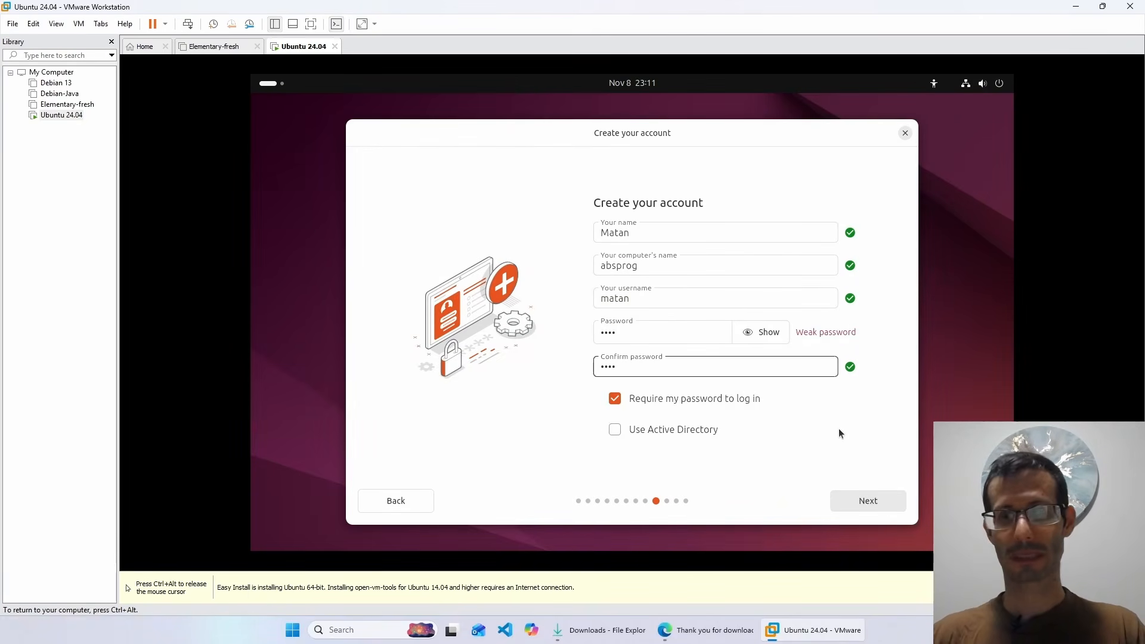
click(637, 401)
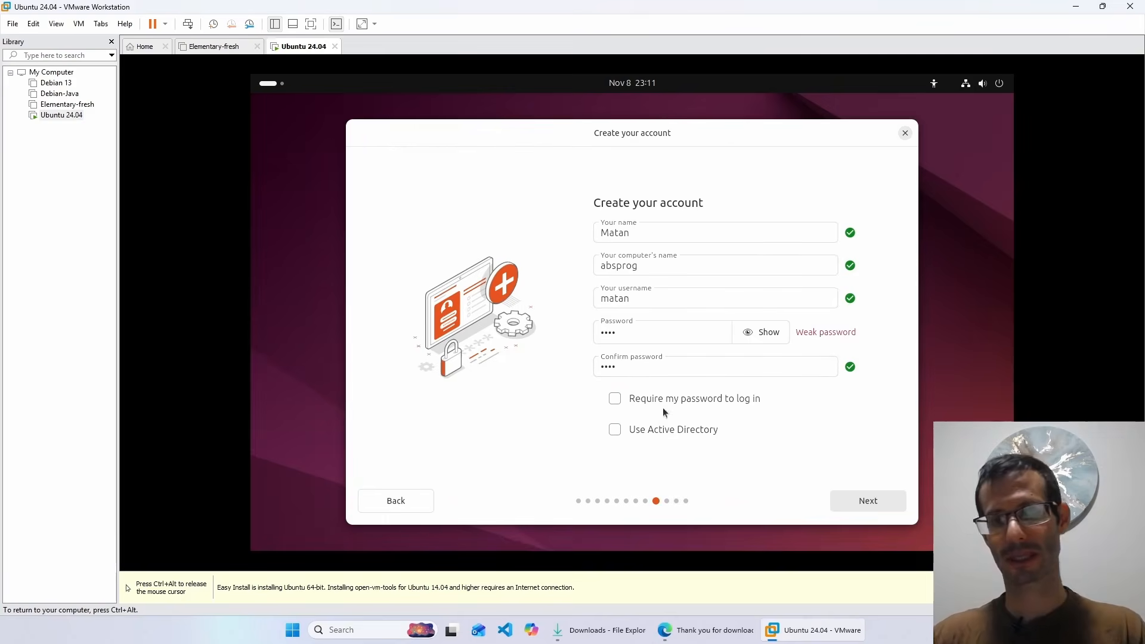
- Accept the account, keep the Asia/Manila timezone, and start the Ubuntu installation
click(869, 500)
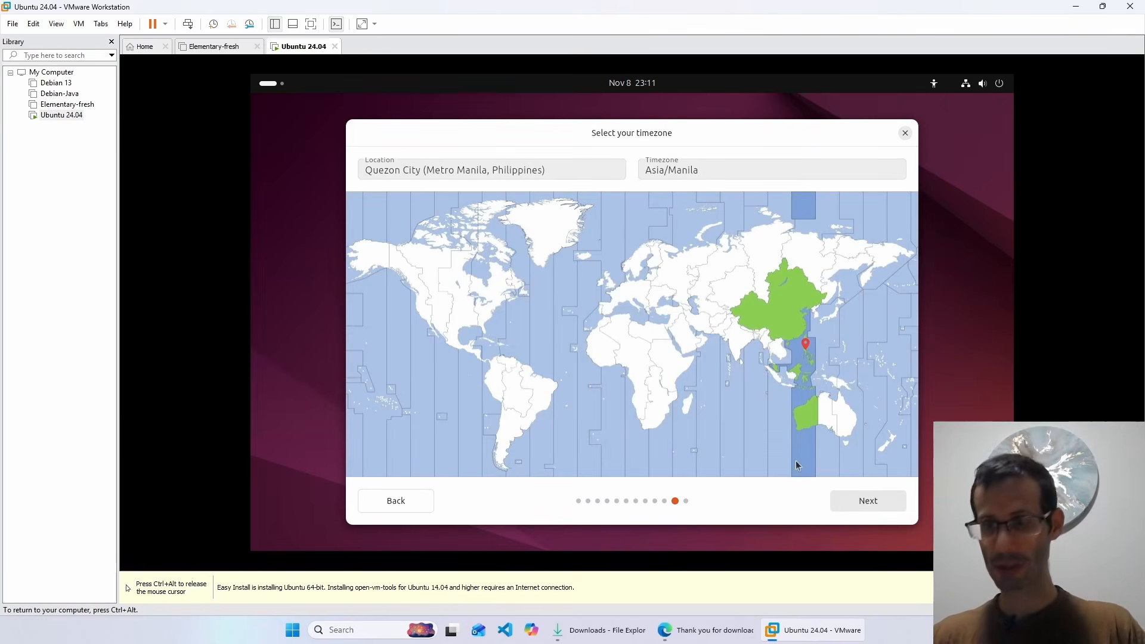
click(864, 500)
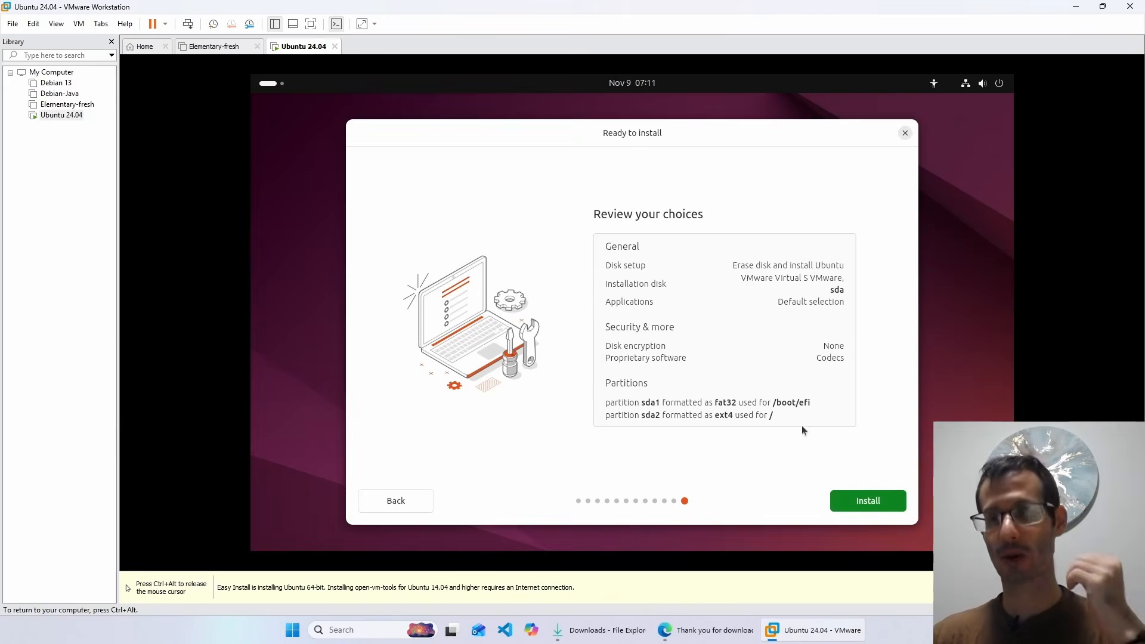
click(870, 504)
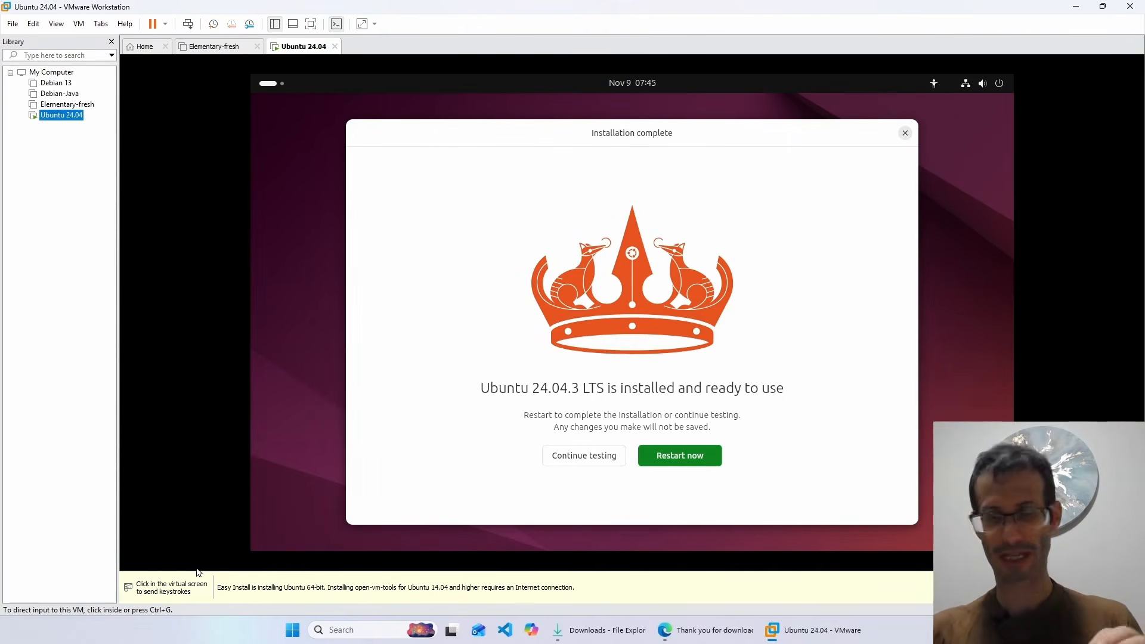
- Restart the VM after installation and continue past the installation medium prompt
click(198, 569)
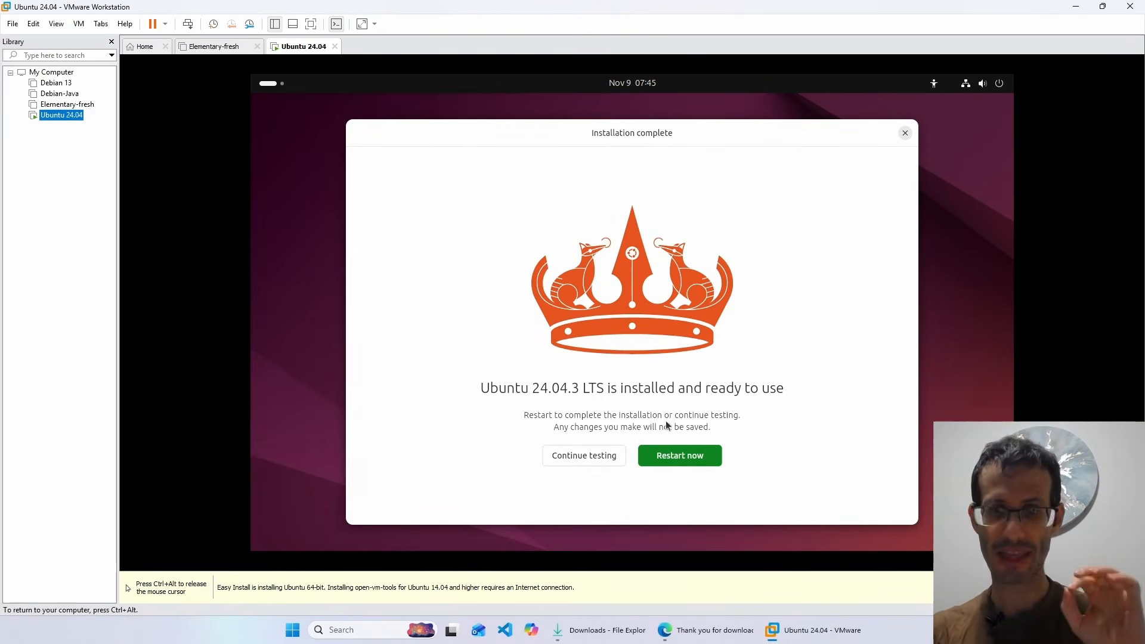
click(675, 456)
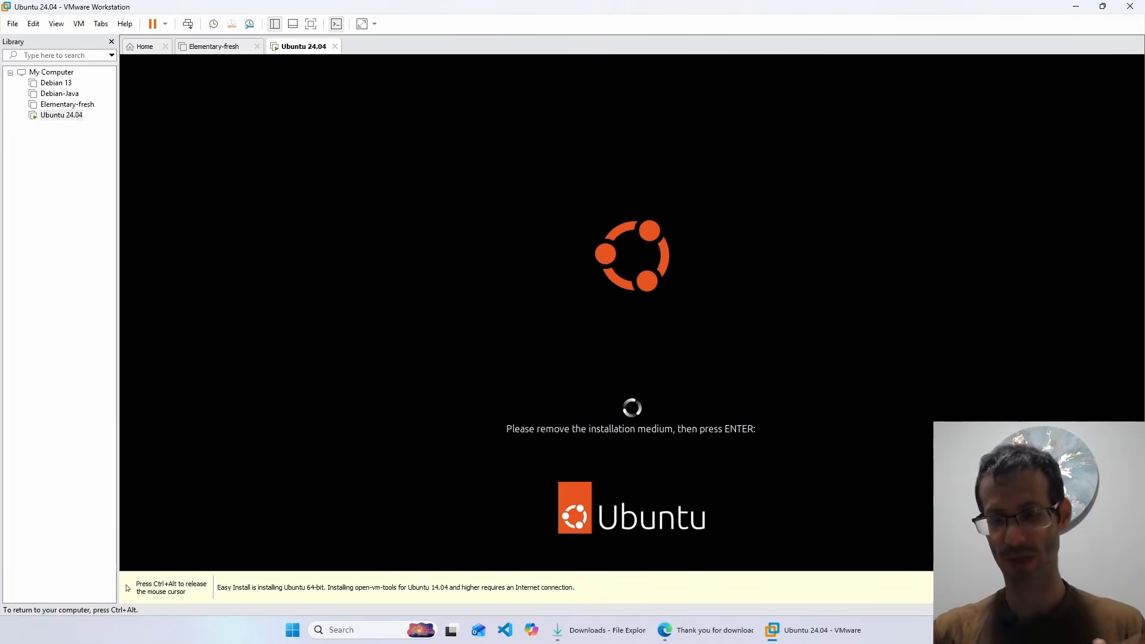
key(Return)
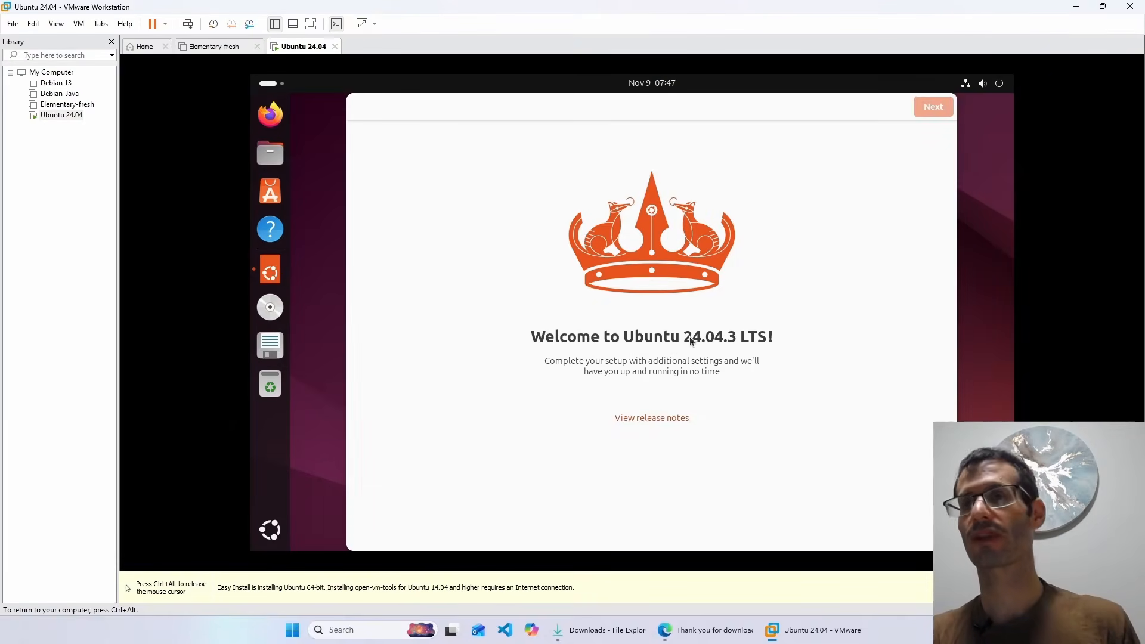
- Complete the welcome wizard, skipping Ubuntu Pro and keeping system data sharing
click(933, 108)
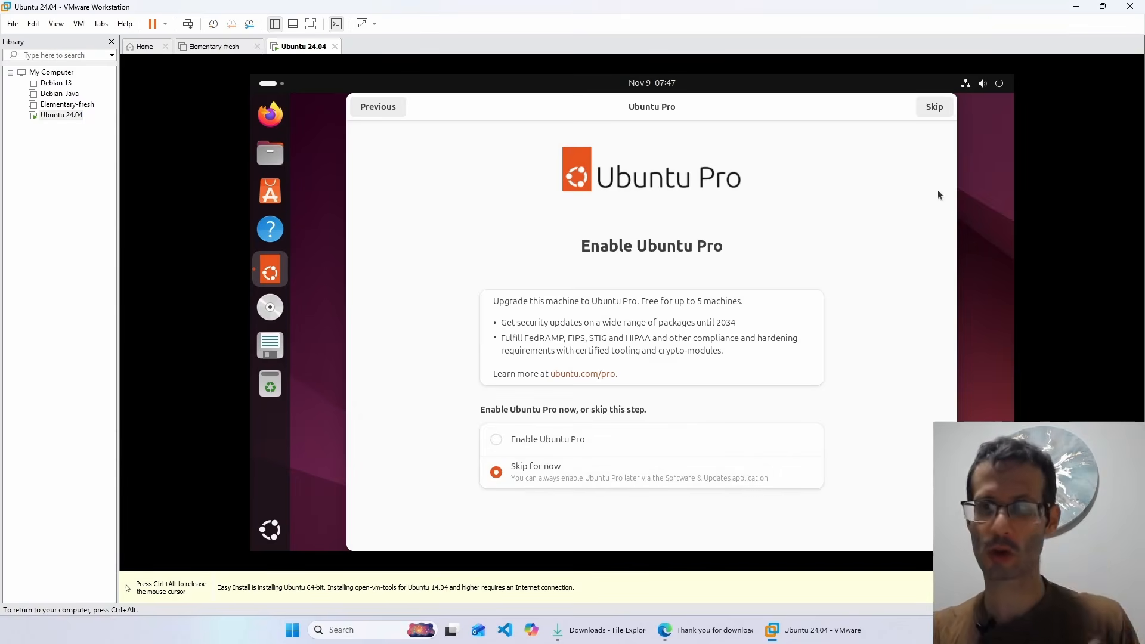
click(929, 112)
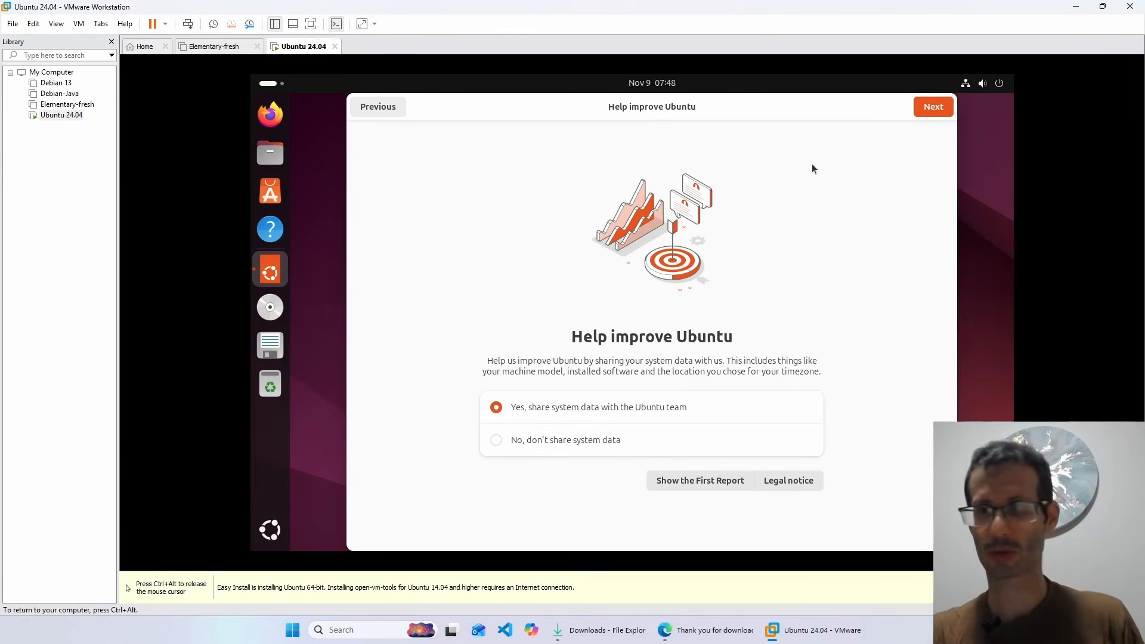
click(923, 108)
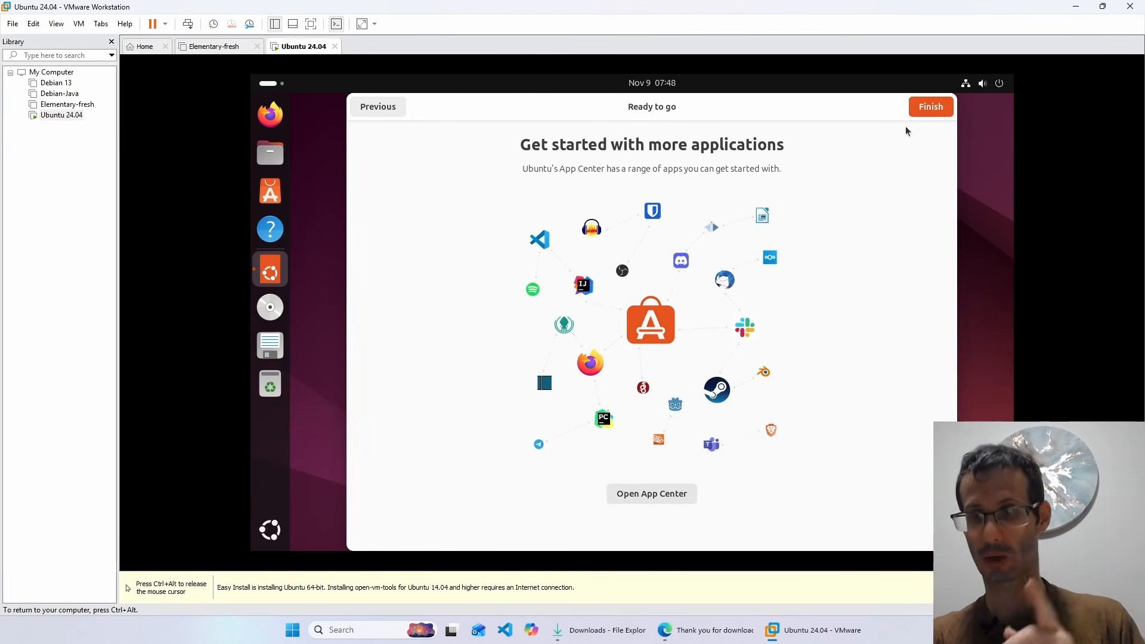
click(931, 109)
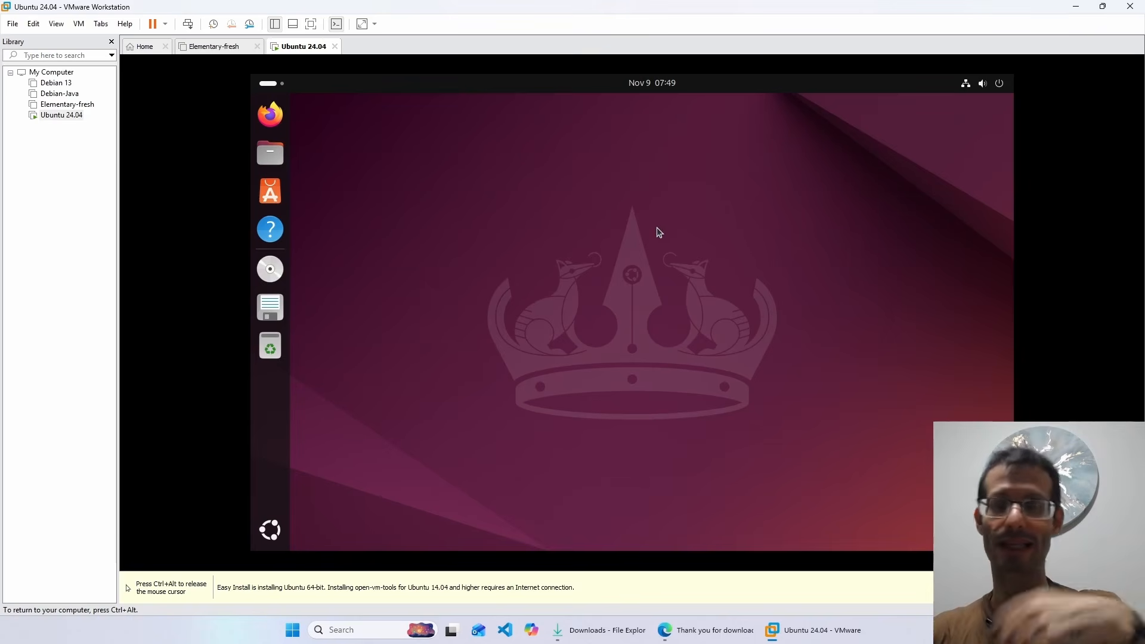
click(311, 25)
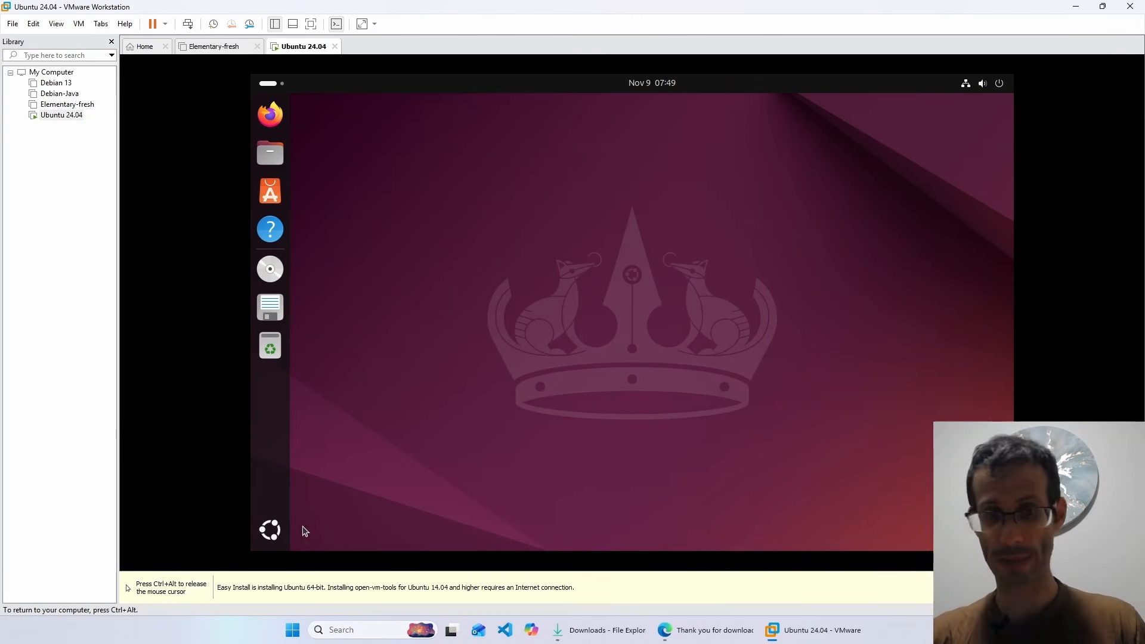
- Launch Terminal, run sudo apt update, and clear the output
click(278, 530)
text(terminal)
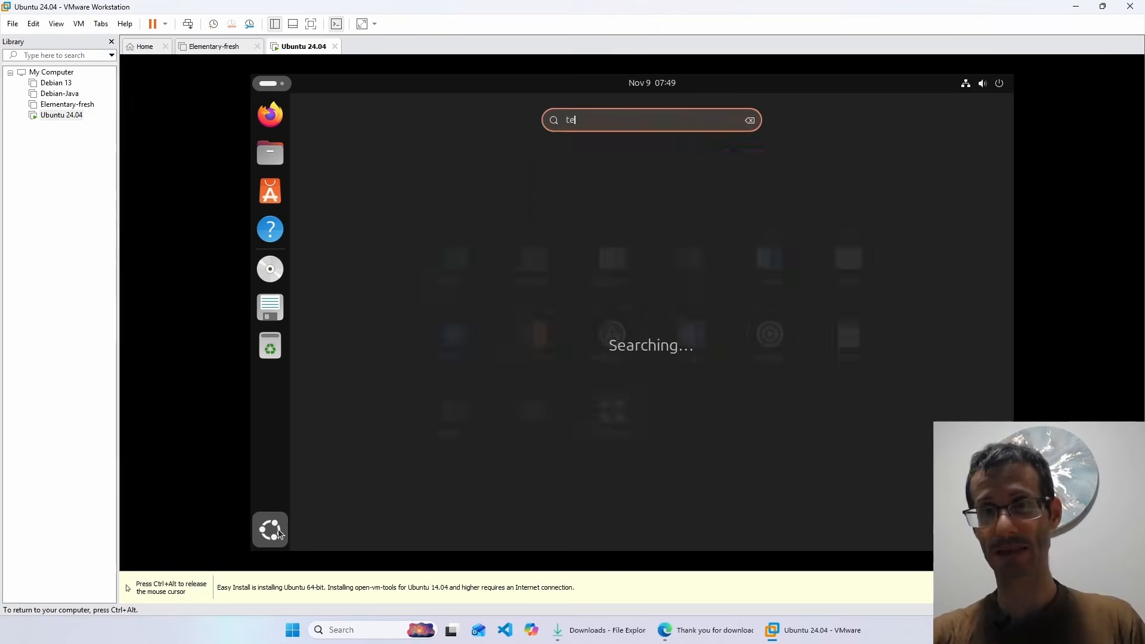
key(Return)
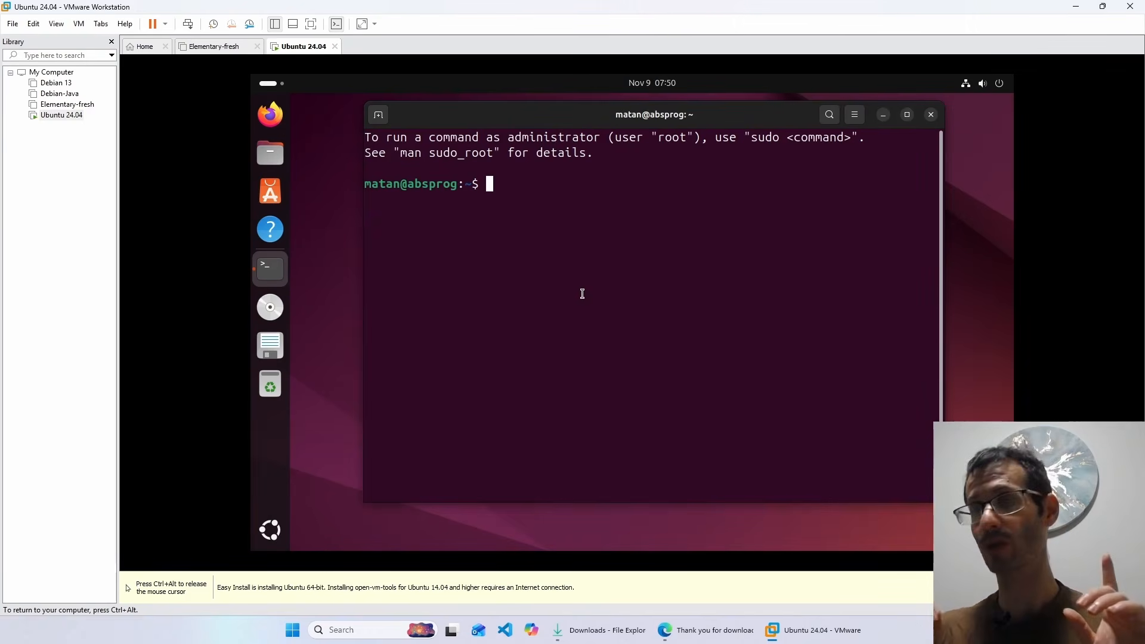
text(sud)
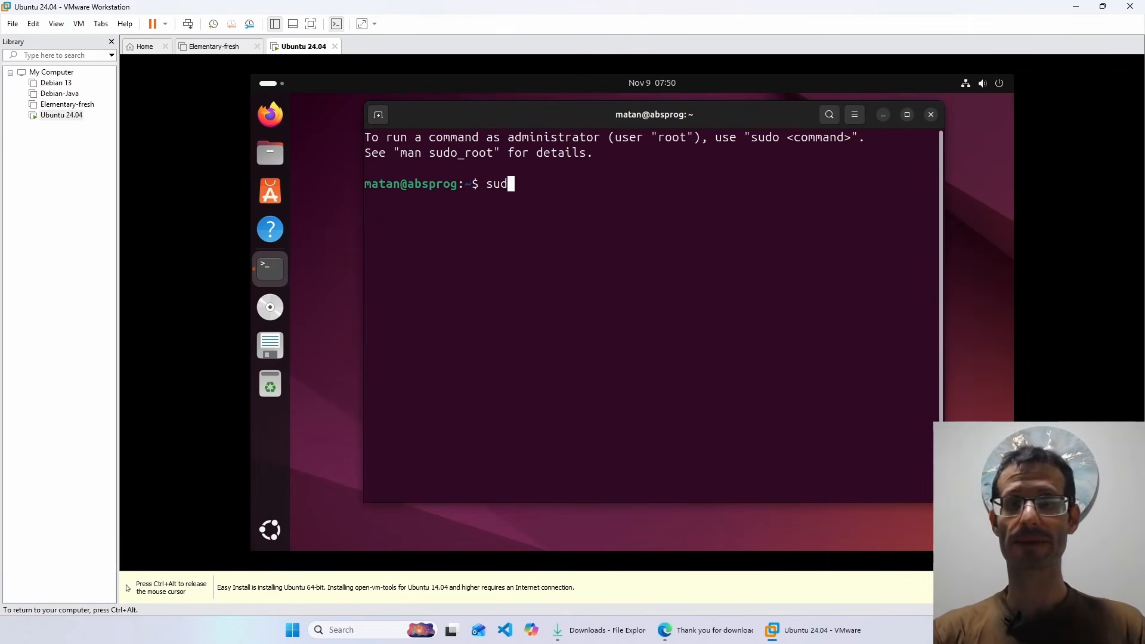
text(o apt update)
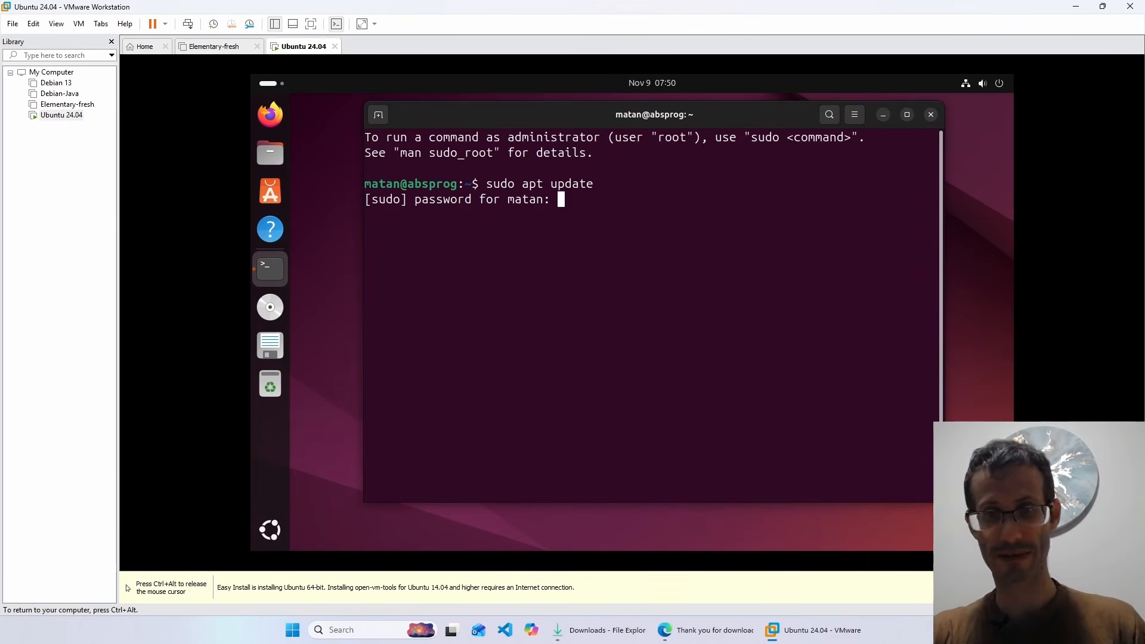
key(Return)
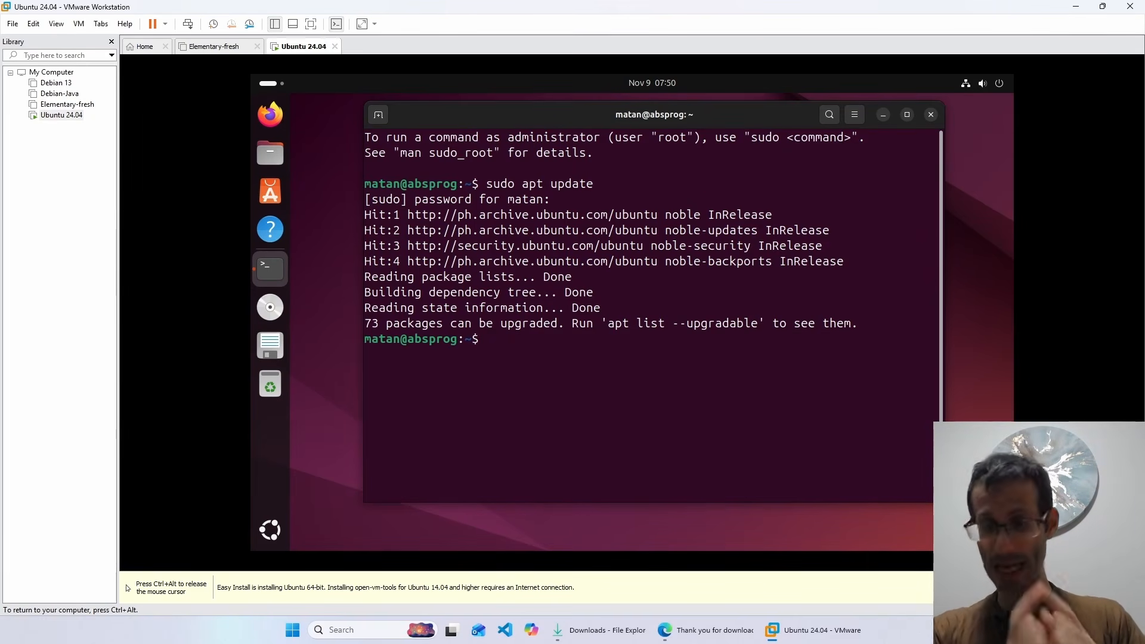
key(ctrl+l)
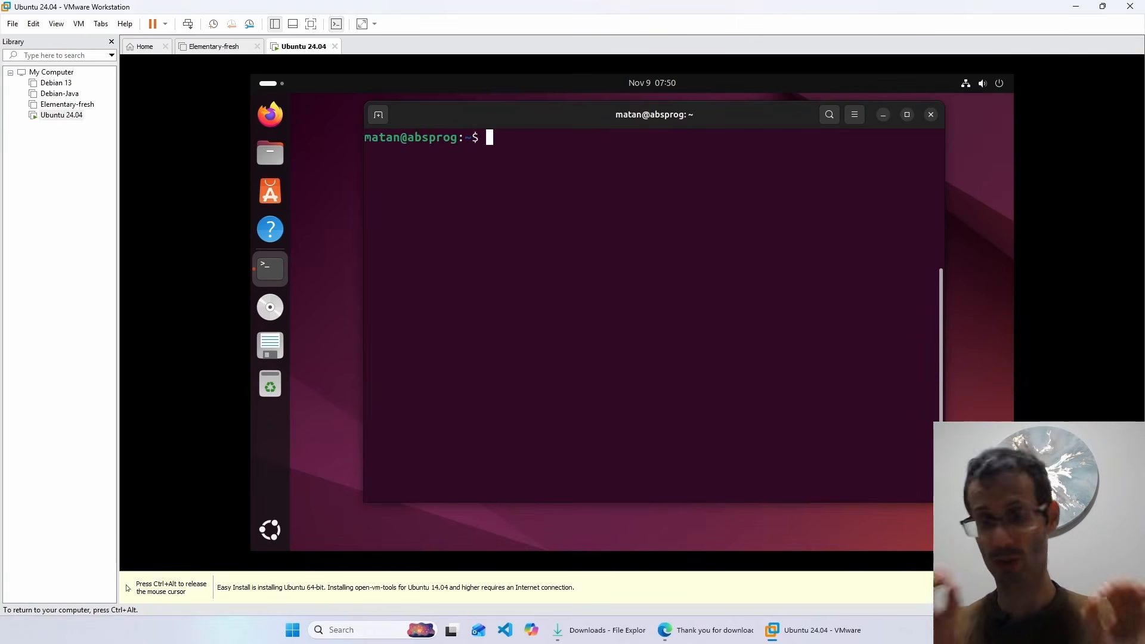
- Install open-vm-tools and open-vm-tools-desktop with sudo apt install, confirm with y, then go full screen
text(sudo )
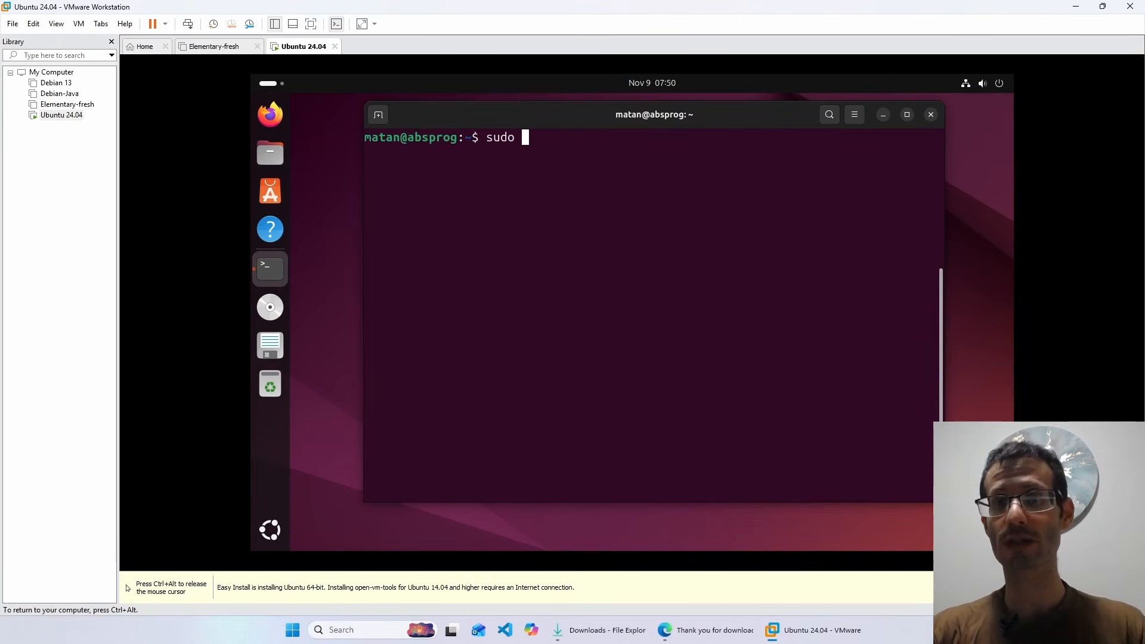
text(apt install op)
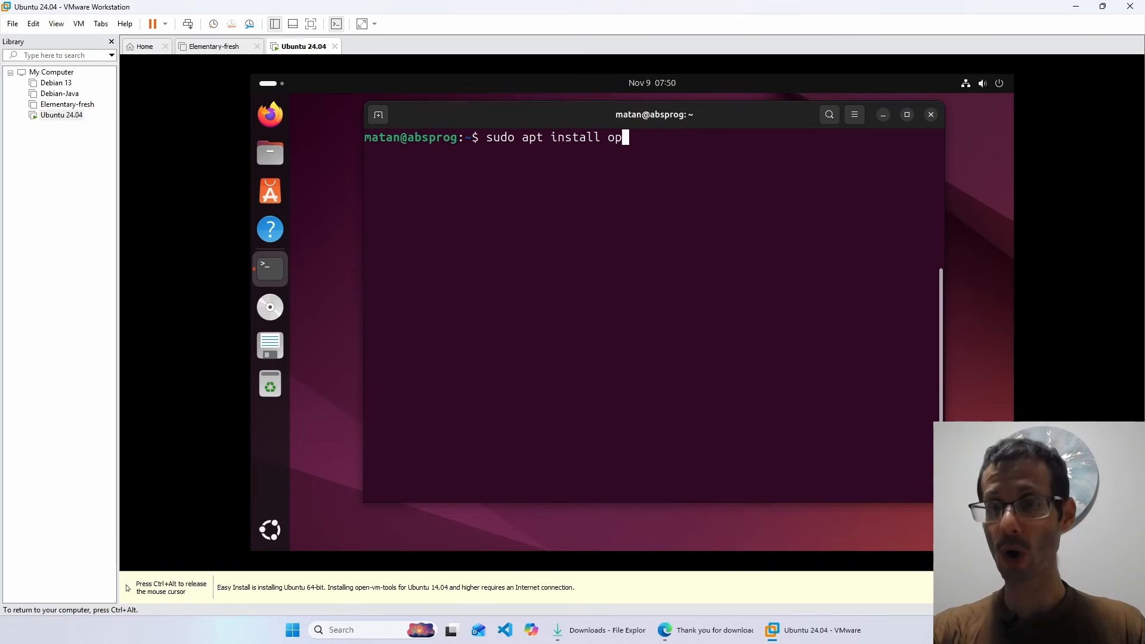
text(en-vm)
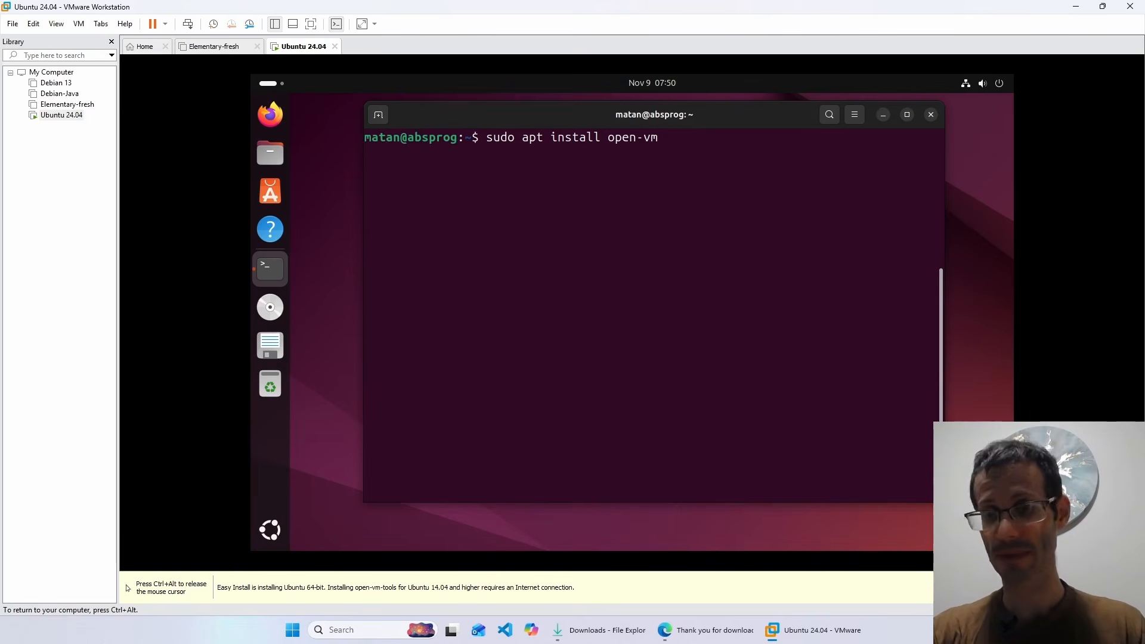
text(-)
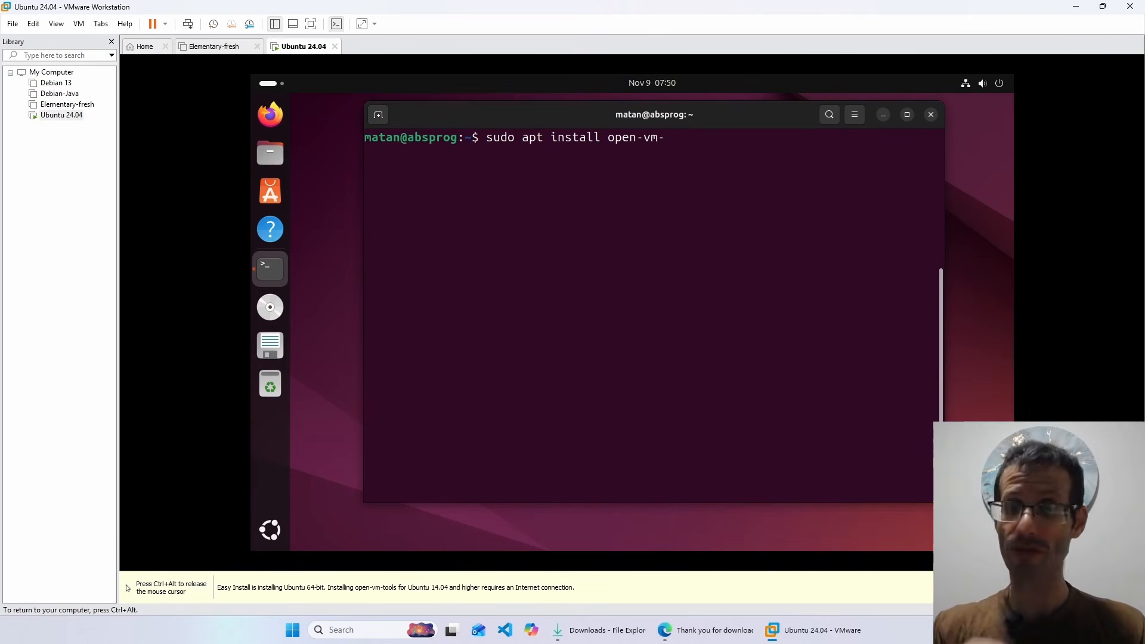
key(Tab)
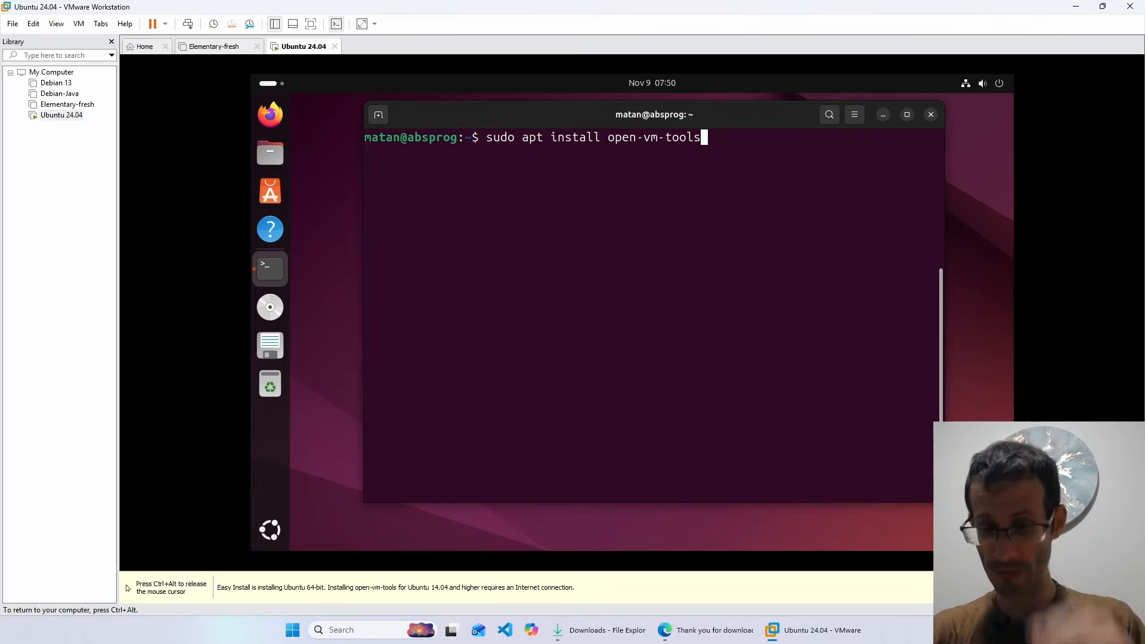
text(open)
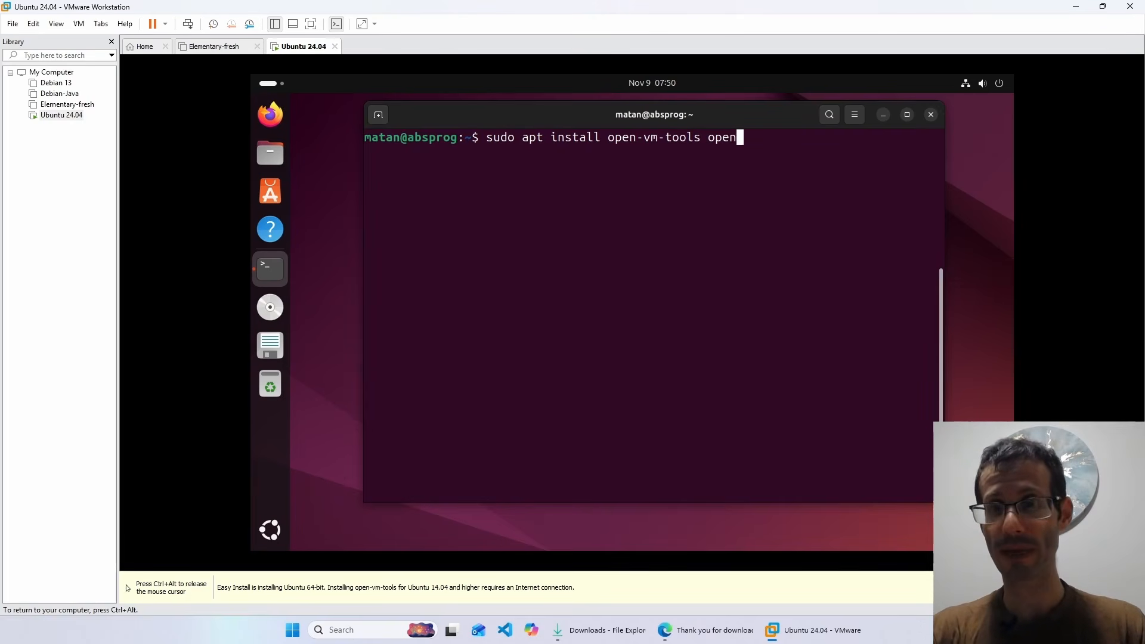
text(-vm-tools)
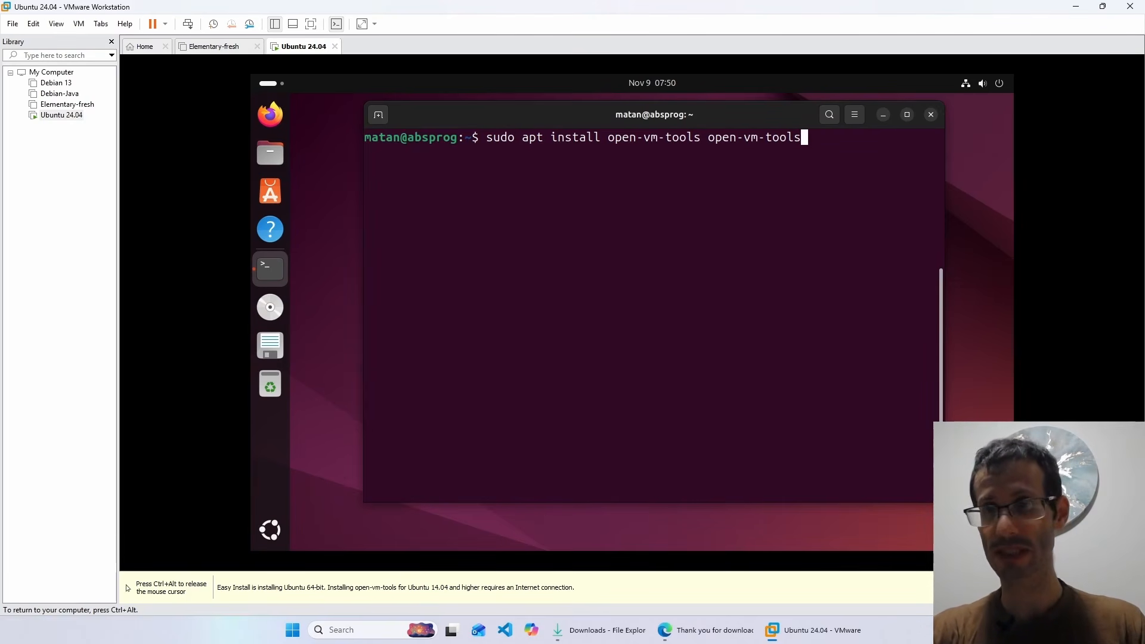
text(-de)
key(Tab)
key(Tab)
text(s)
key(Tab)
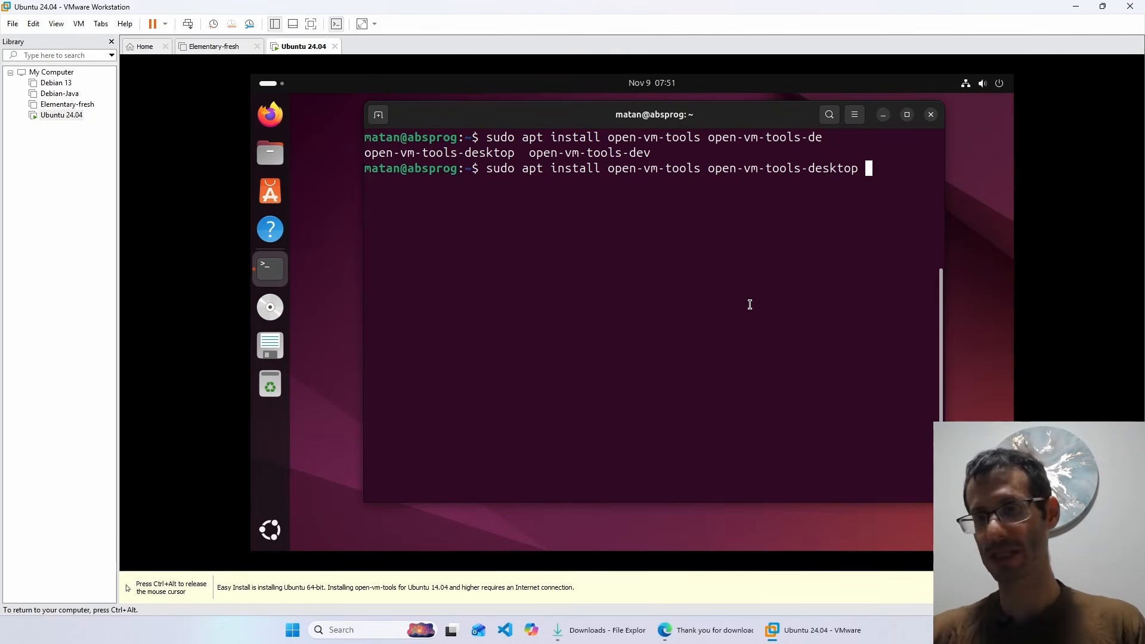
key(Return)
text(y)
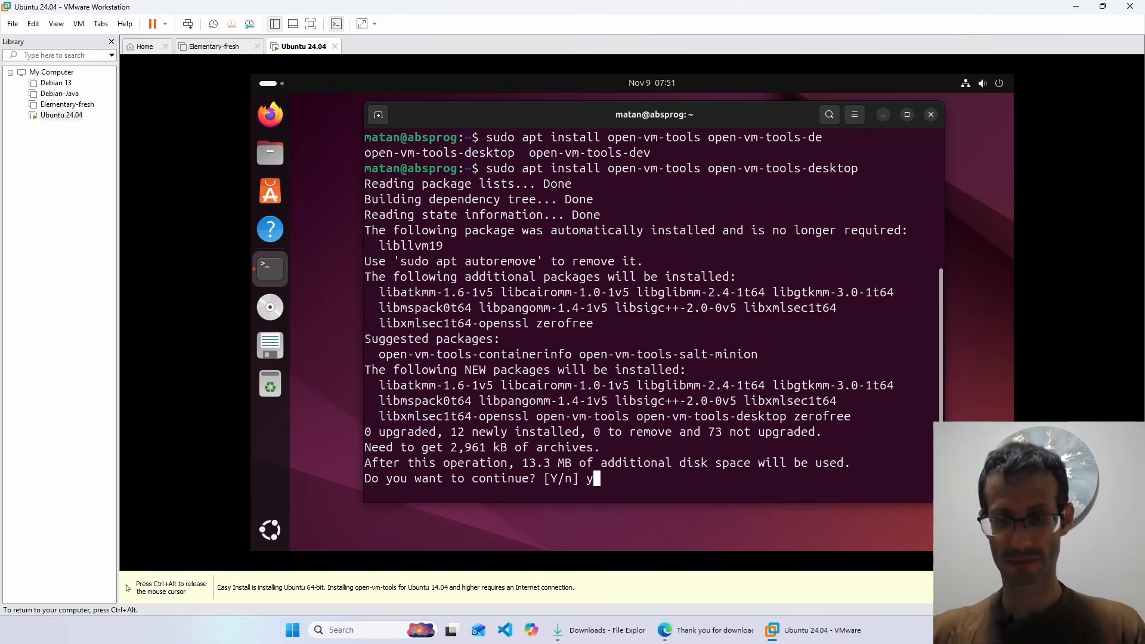
key(Return)
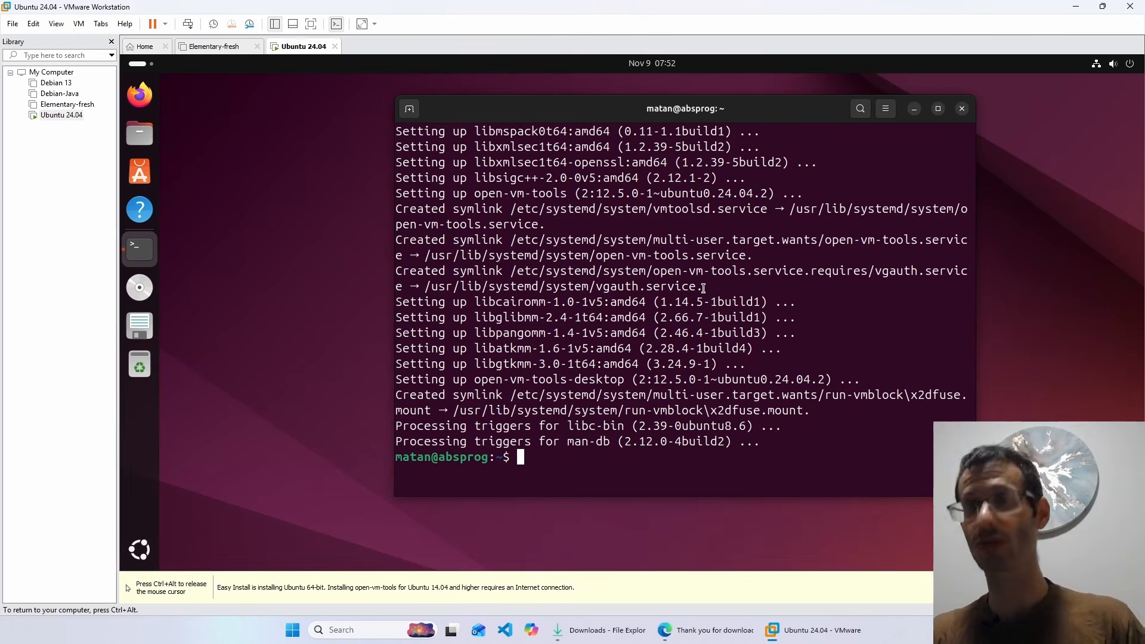
click(311, 23)
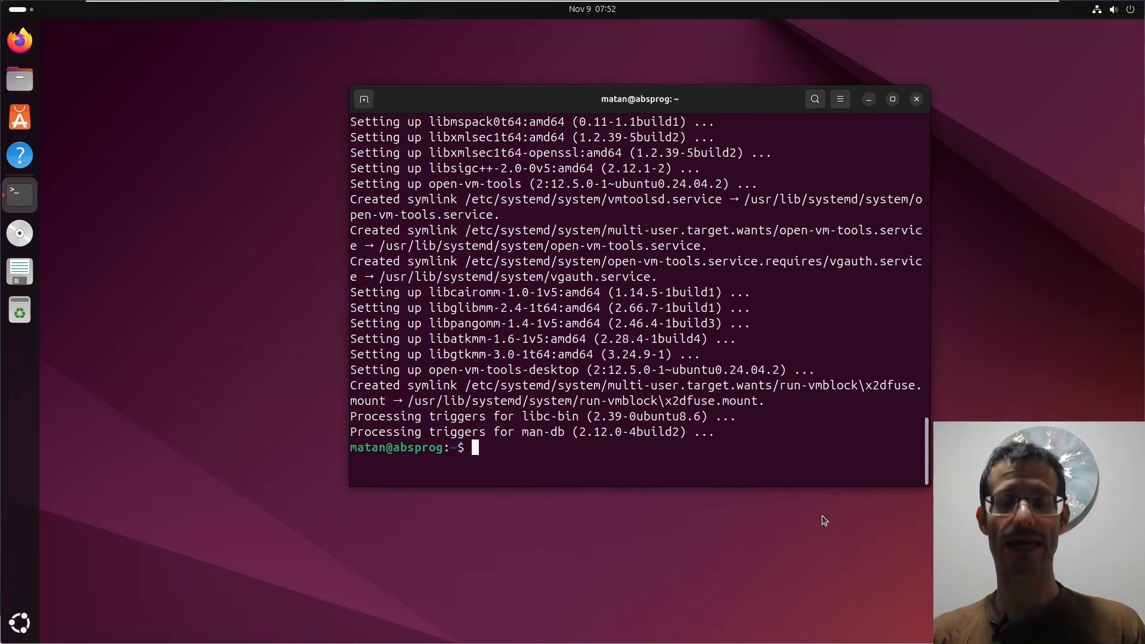